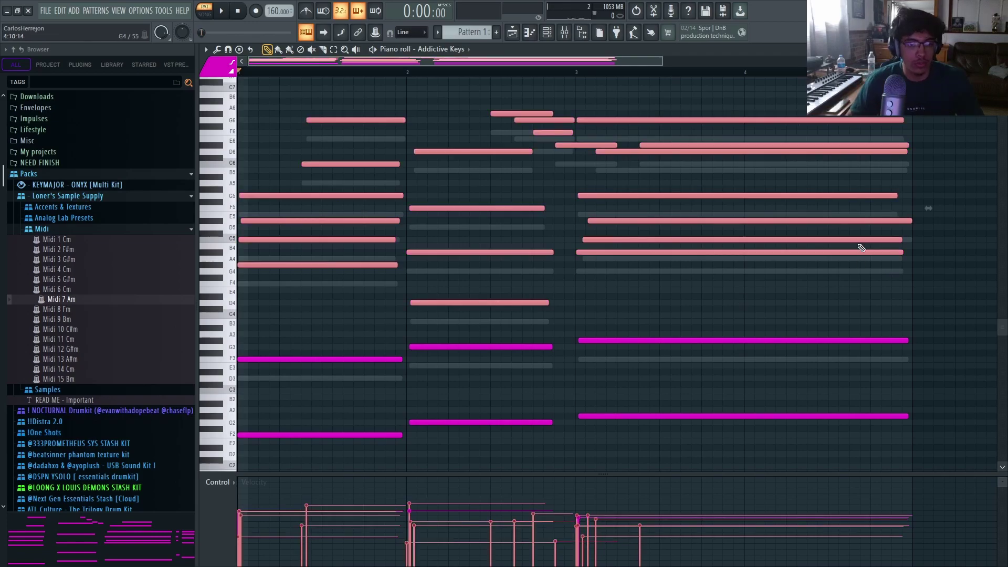
# Remove the selected upper notes to play the bass line alone, and undo the deletion
pyautogui.press('Delete')
pyautogui.scroll(-2, 479, 293)
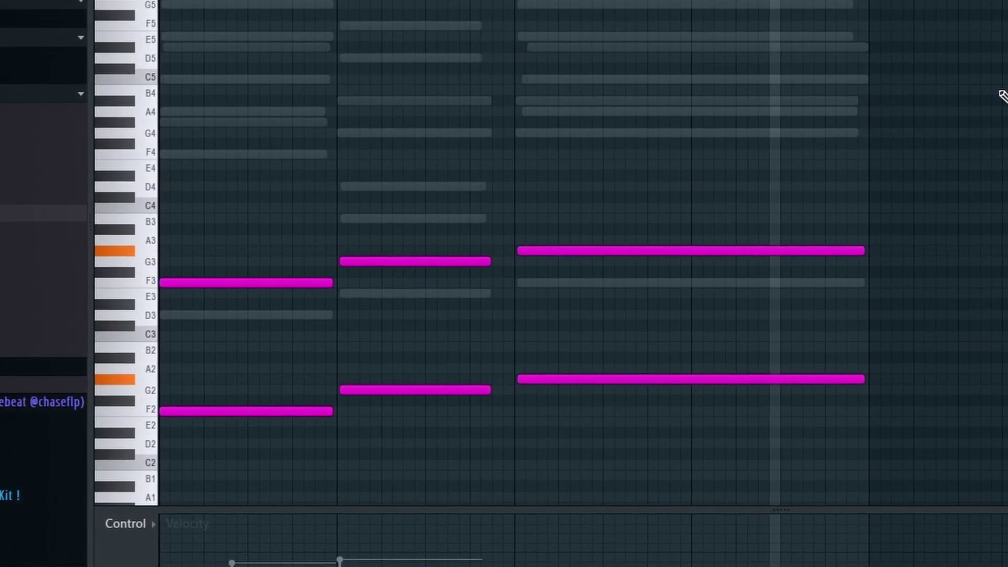
pyautogui.press('space')
pyautogui.hotkey('ctrl', 'z')
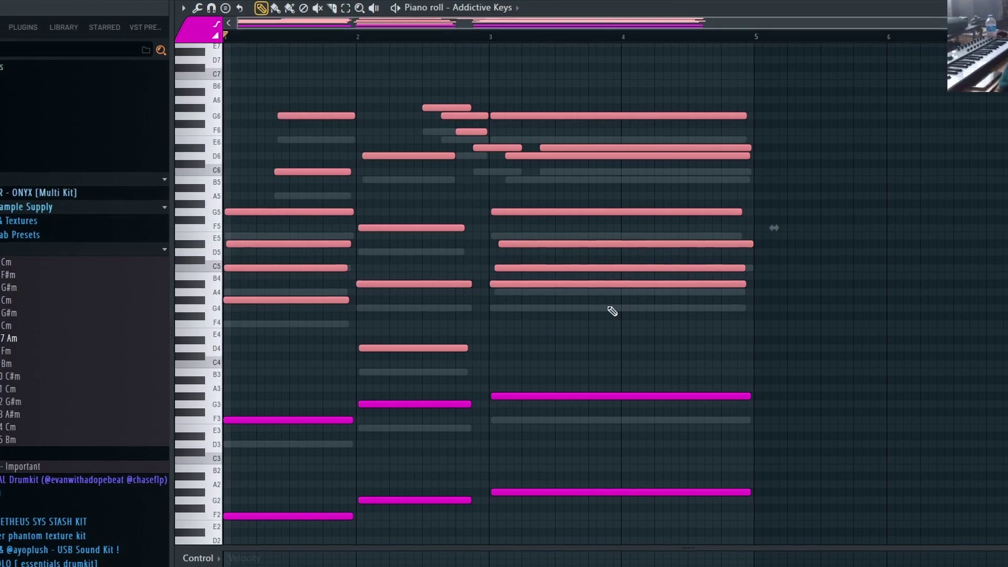
# Remove the upper notes again and isolate the lowest chord notes above the bass
pyautogui.press('Delete')
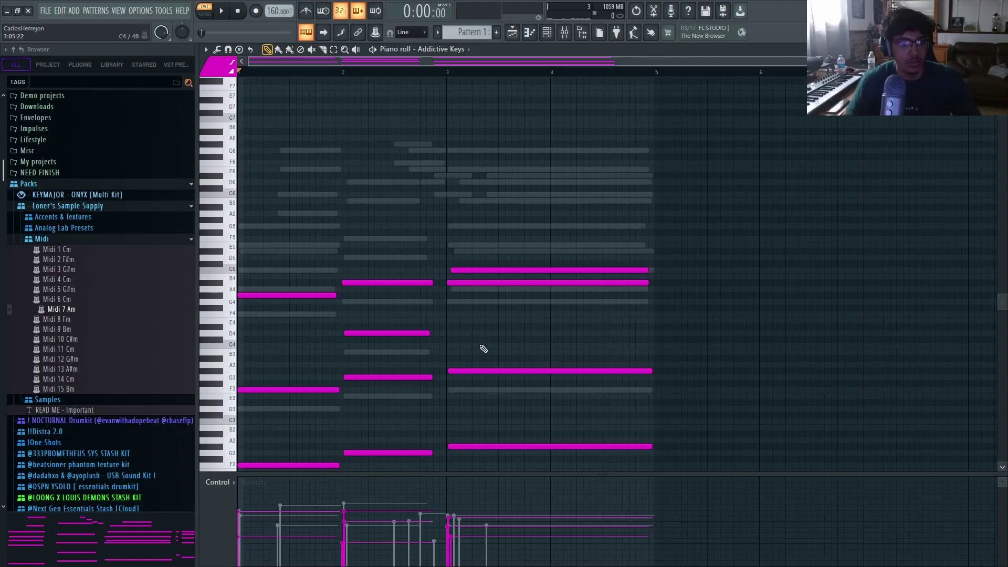
pyautogui.moveTo(563, 297); pyautogui.dragTo(181, 59)
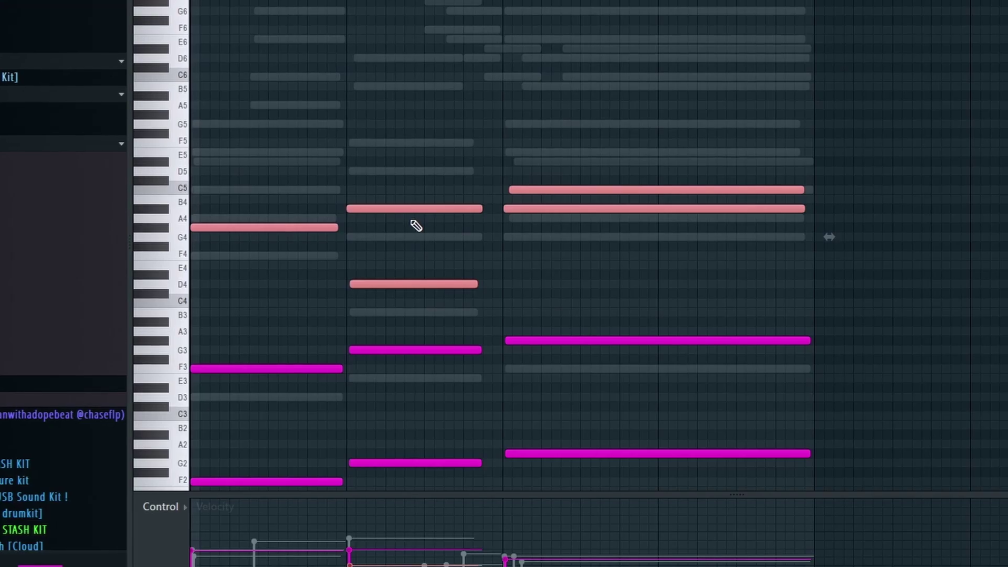
pyautogui.hotkey('ctrl', 'Down')
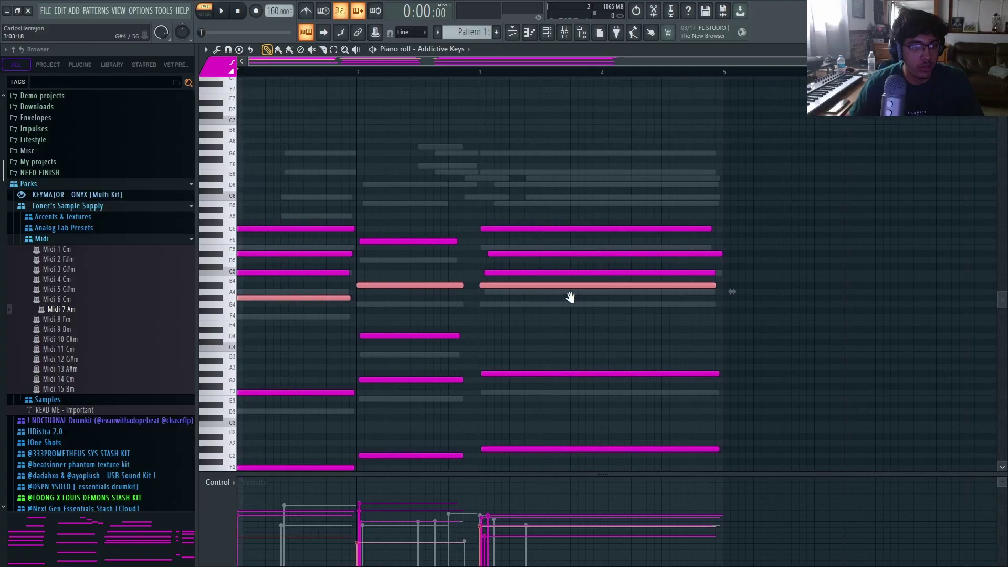
pyautogui.scroll(-2, 569, 297)
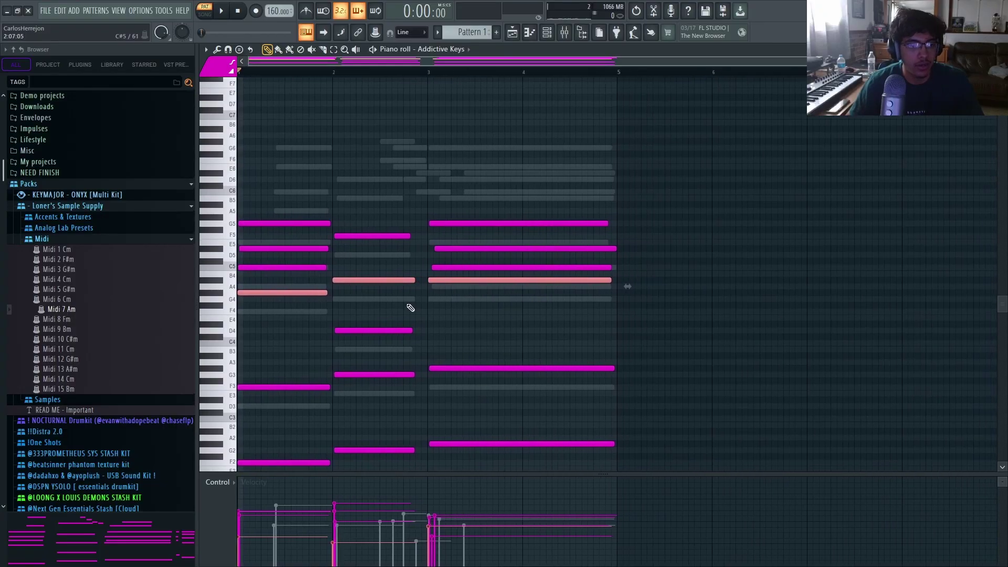
# Select the upper chord notes between C5 and G5 across the three chords and play the pattern
pyautogui.scroll(2, 318, 295)
pyautogui.moveTo(294, 275); pyautogui.dragTo(298, 219)
pyautogui.moveTo(405, 250); pyautogui.dragTo(412, 219)
pyautogui.moveTo(570, 225); pyautogui.dragTo(596, 168)
pyautogui.press('space')
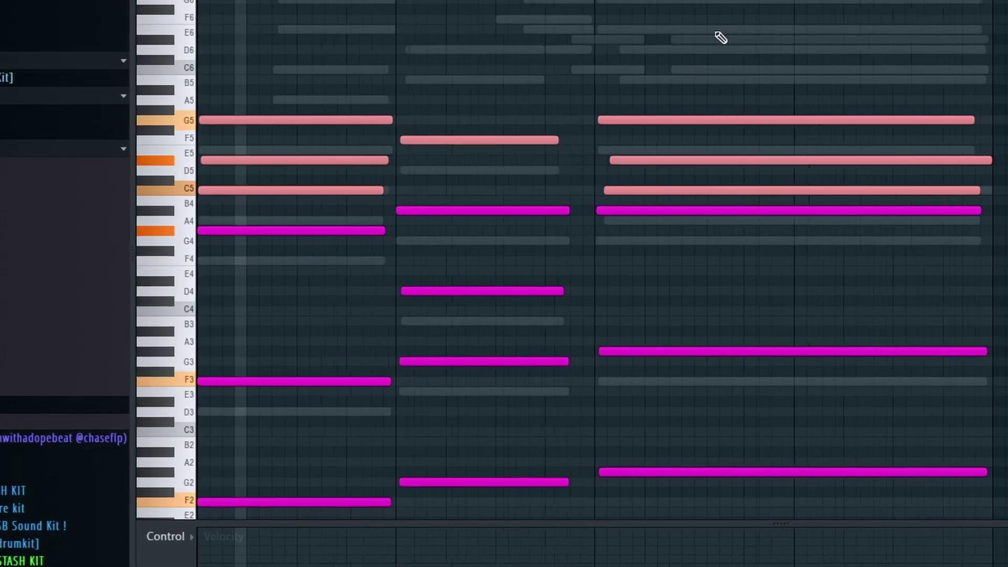
# Compare the chords by overlaying the first chord's C5, D#5 and G5 on bar 3, and select the third chord's A#4, G#3 and G#2
pyautogui.scroll(-1, 626, 104)
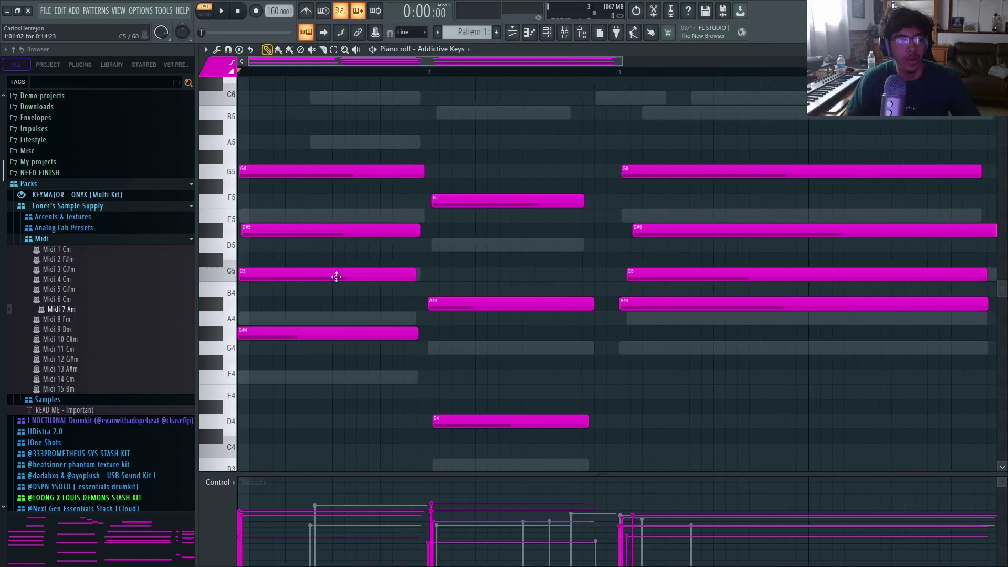
pyautogui.scroll(-2, 317, 273)
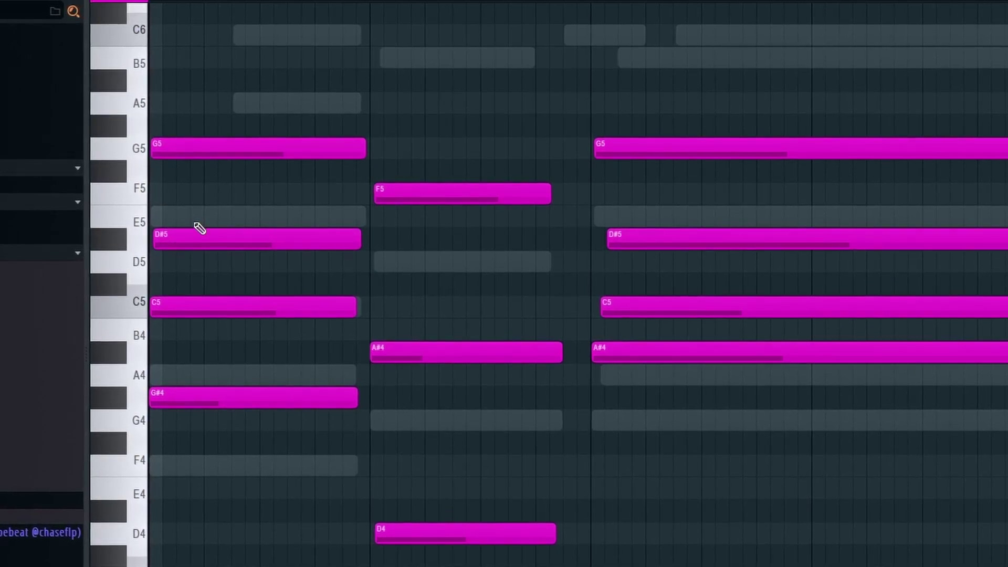
pyautogui.moveTo(309, 172); pyautogui.dragTo(595, 173)
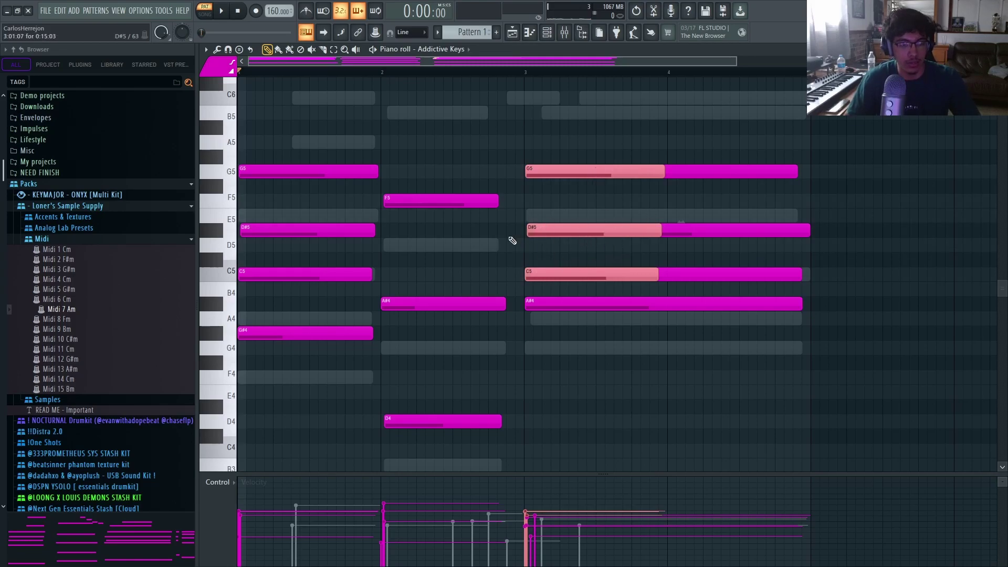
pyautogui.press('space')
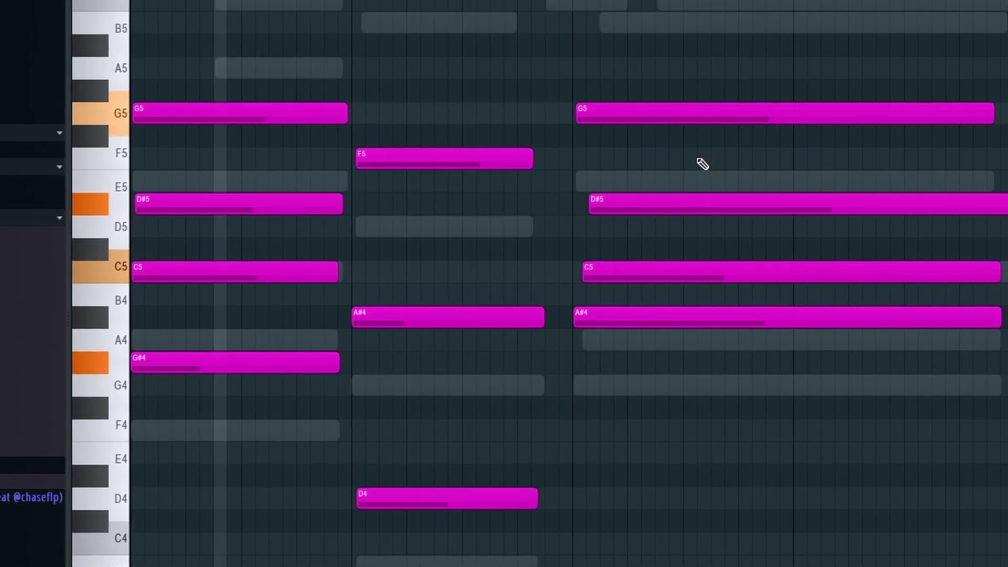
pyautogui.scroll(-2, 607, 204)
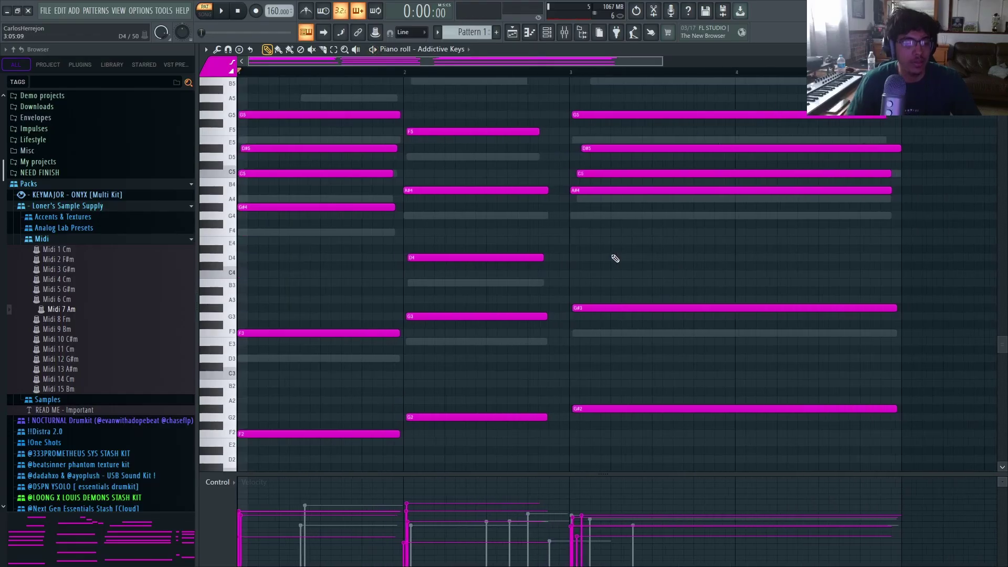
pyautogui.moveTo(625, 263); pyautogui.dragTo(651, 434)
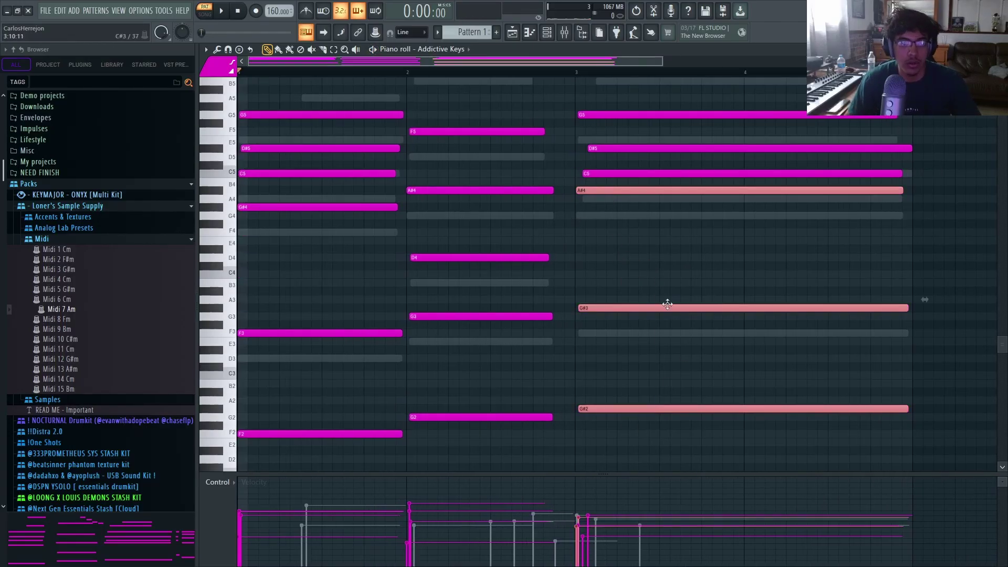
# Select the high melody notes, shift them down an octave over the chords, and move them back up
pyautogui.moveTo(284, 173); pyautogui.dragTo(496, 81)
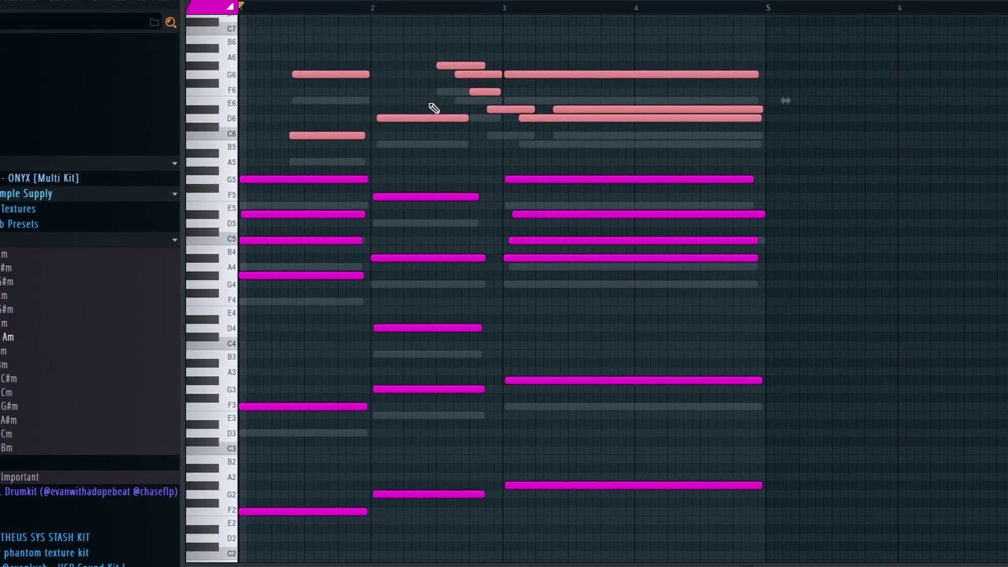
pyautogui.hotkey('ctrl', 'Down')
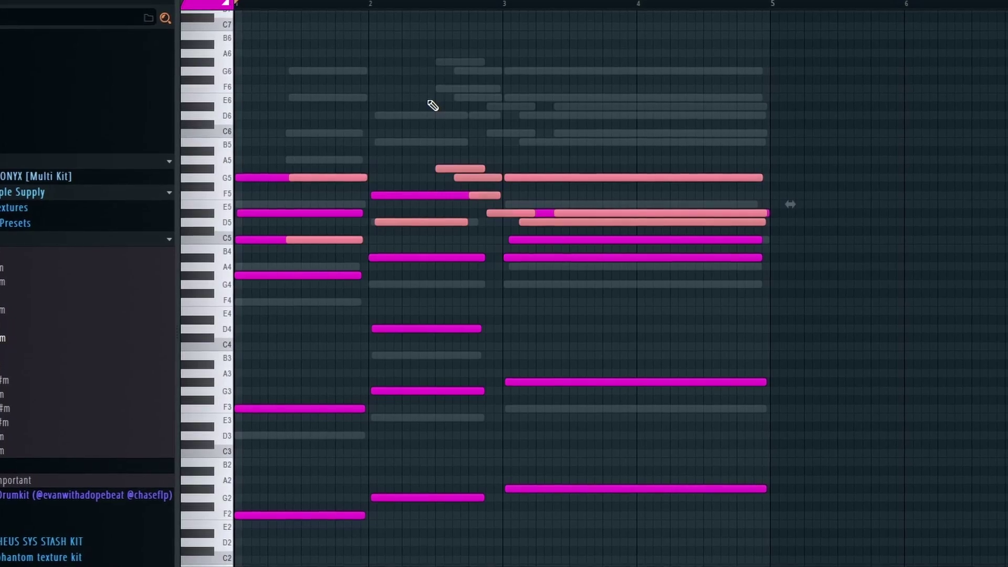
pyautogui.hotkey('ctrl', 'Up')
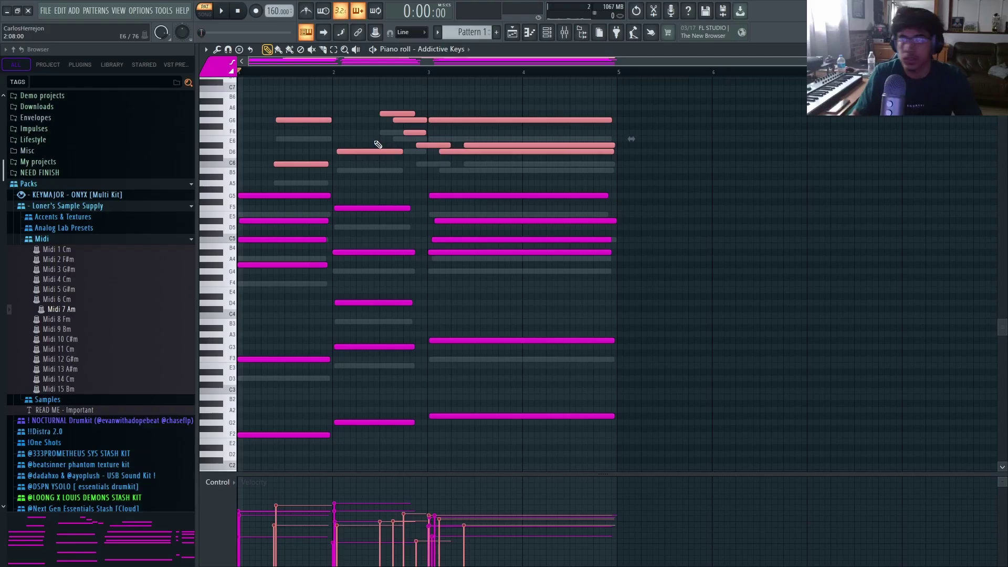
# Select the short melody run at the end of bar 2, and play the pattern with the whole melody selected
pyautogui.scroll(2, 426, 143)
pyautogui.moveTo(419, 148); pyautogui.dragTo(384, 108)
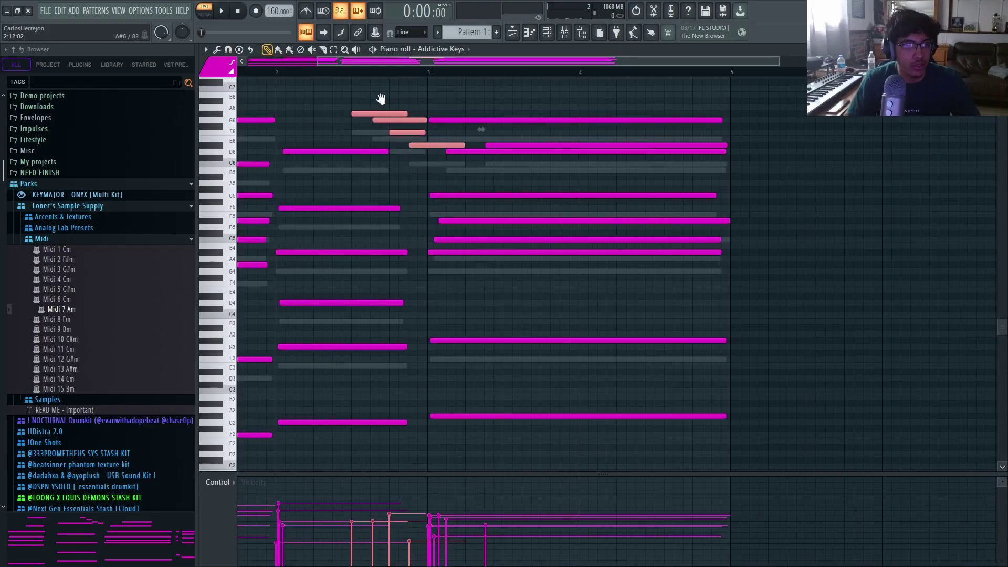
pyautogui.scroll(2, 394, 118)
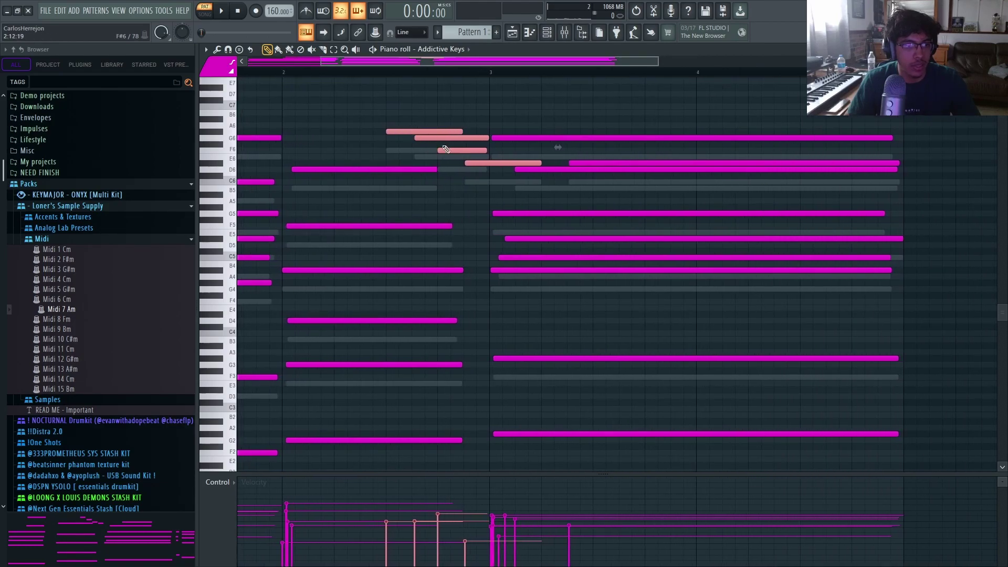
pyautogui.scroll(-4, 468, 169)
pyautogui.press('space')
pyautogui.moveTo(272, 204); pyautogui.dragTo(611, 95)
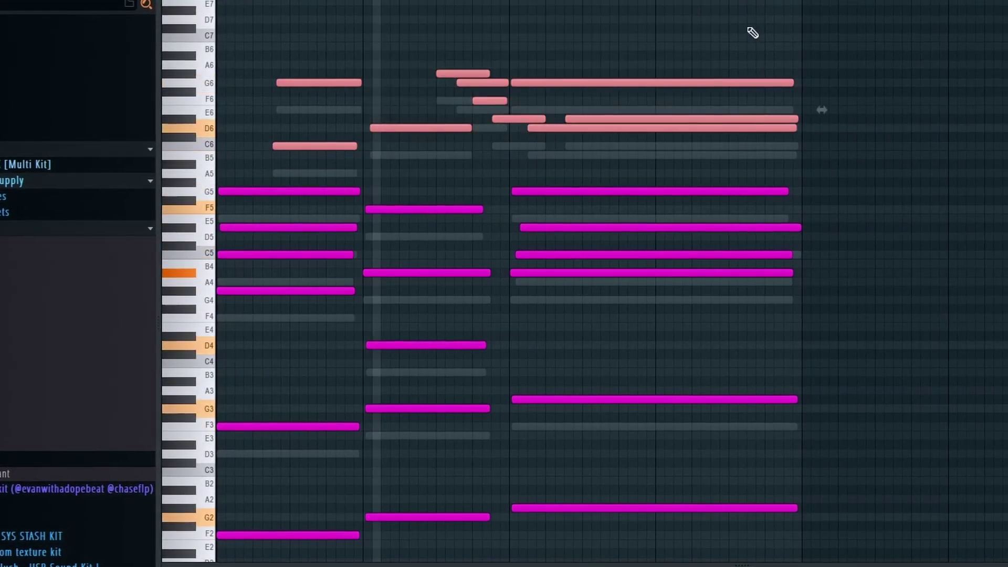
# Select the D#6 and D6 melody notes around bar 3 and examine how they sit next to each other
pyautogui.scroll(-1, 935, 128)
pyautogui.rightClick(935, 124)
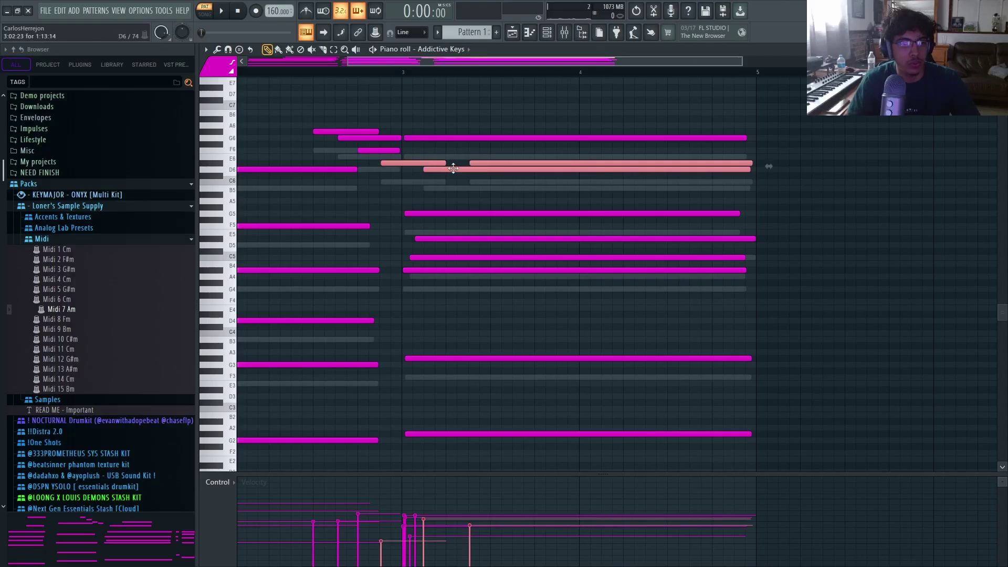
pyautogui.scroll(2, 453, 167)
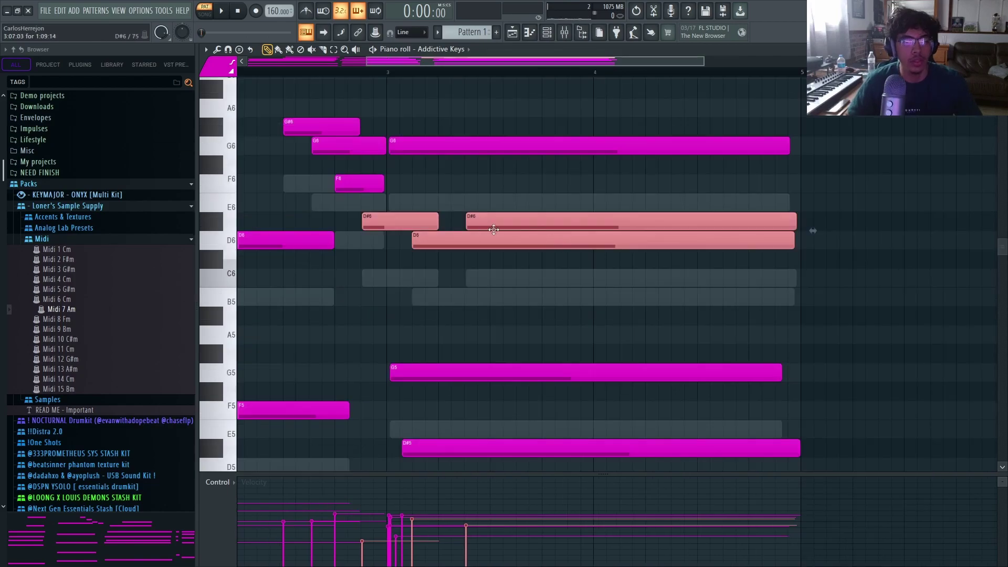
pyautogui.scroll(-3, 494, 230)
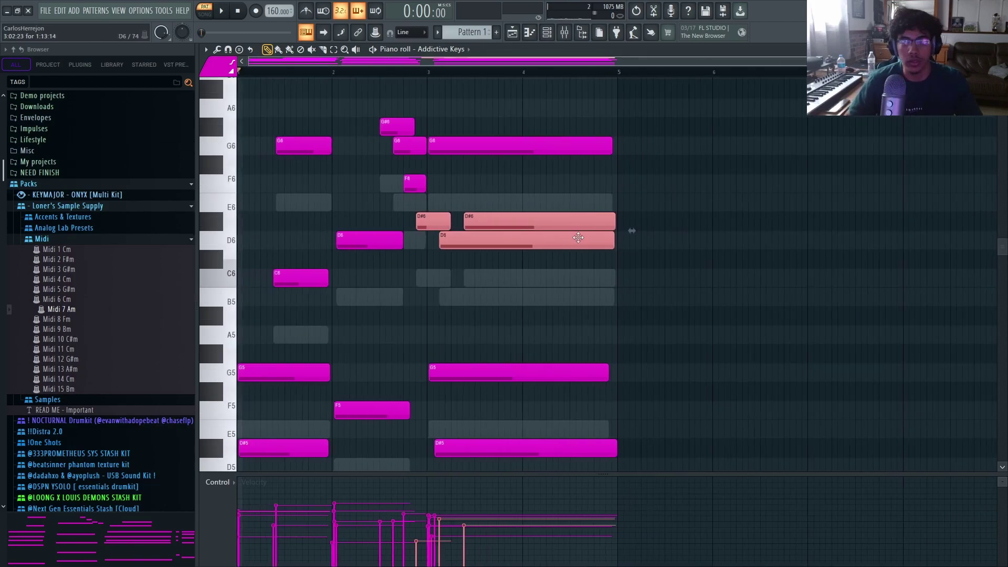
pyautogui.scroll(-4, 578, 238)
# Select all notes and examine the staggered note starts and ends around the beginning of bar 2
pyautogui.hotkey('ctrl', 'a')
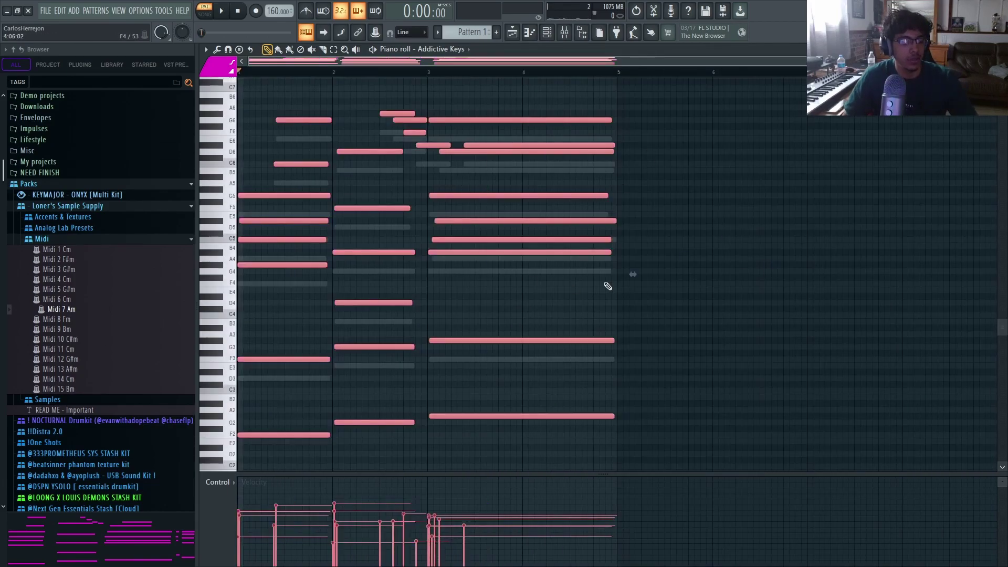
pyautogui.moveTo(318, 186); pyautogui.dragTo(80, 344)
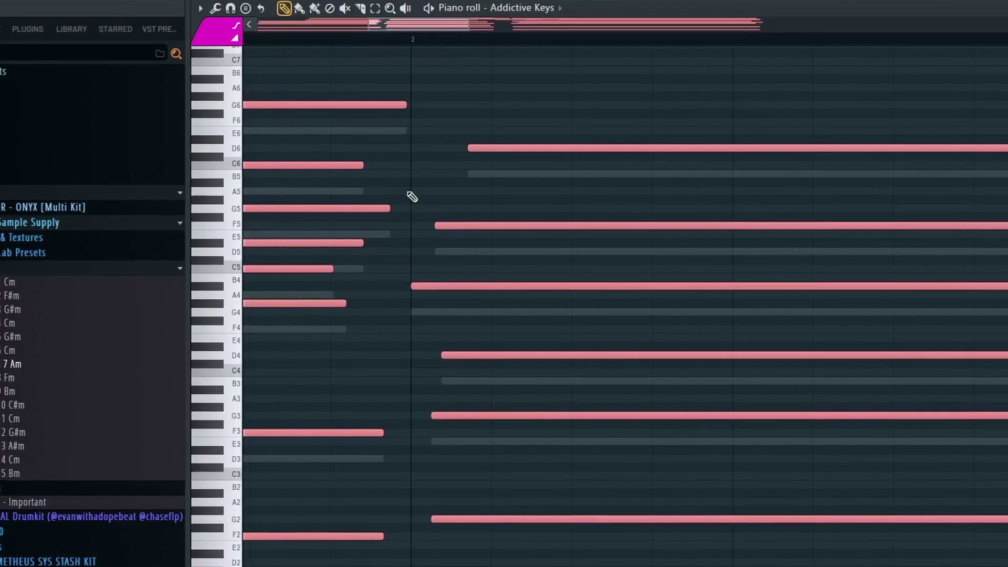
pyautogui.scroll(-3, 451, 283)
pyautogui.scroll(-4, 549, 348)
# Open the strum tool and the level randomizer for the selected notes, and close them without applying changes
pyautogui.hotkey('alt', 's')
pyautogui.click(711, 264)
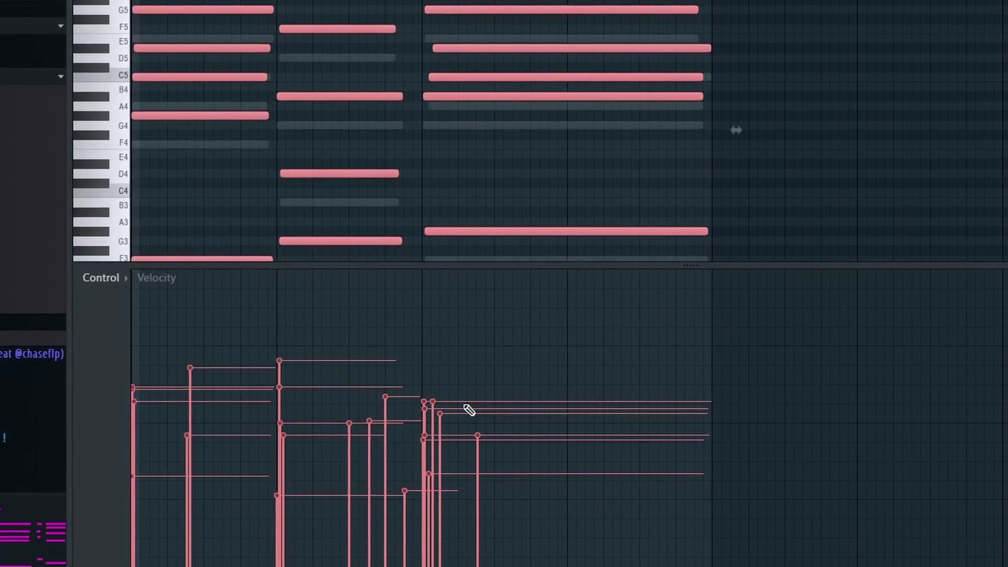
pyautogui.hotkey('alt', 'r')
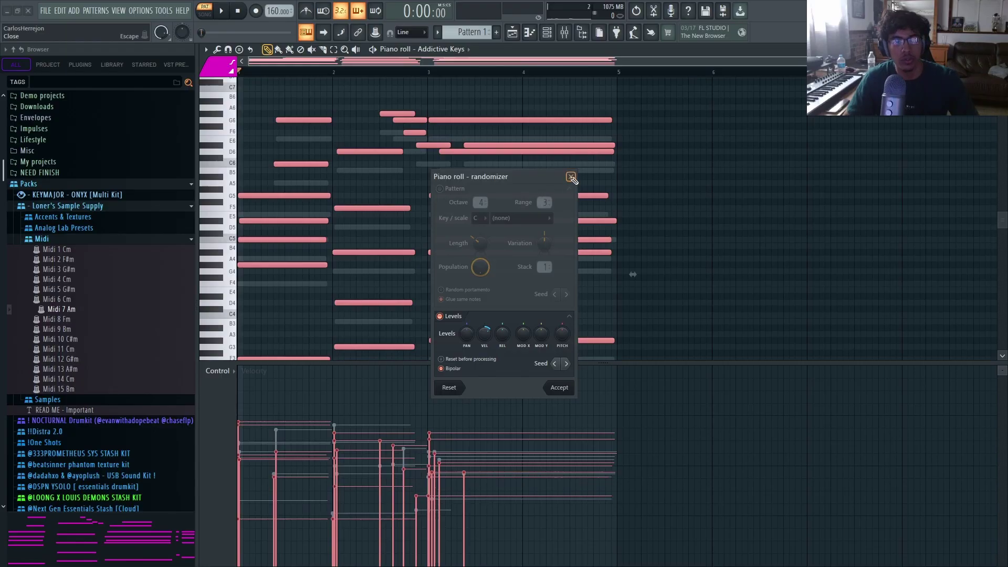
pyautogui.click(571, 177)
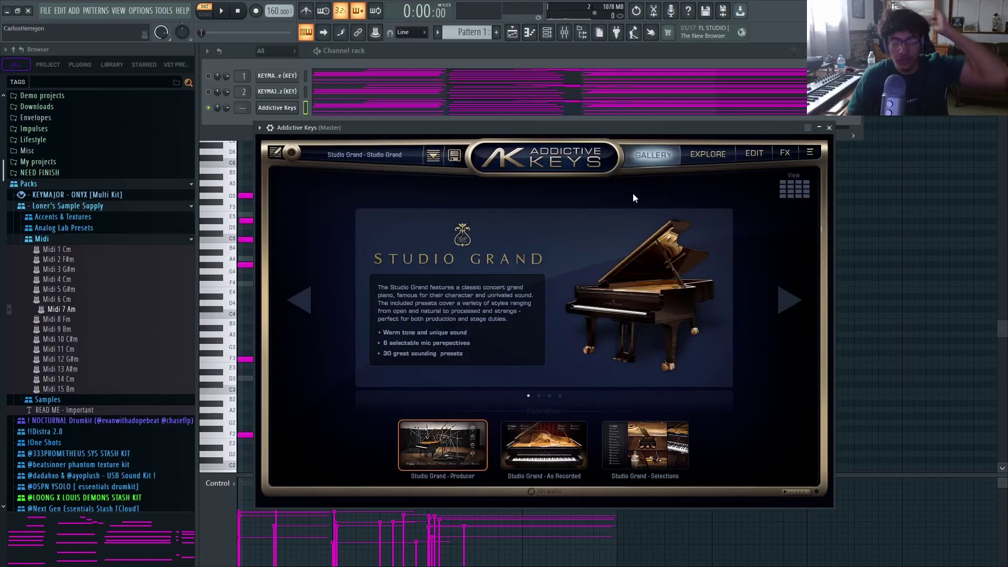
# Close the Addictive Keys plug-in window and play the pattern on the KEYMAJOR - 140hz (KEY) channel
pyautogui.click(275, 108)
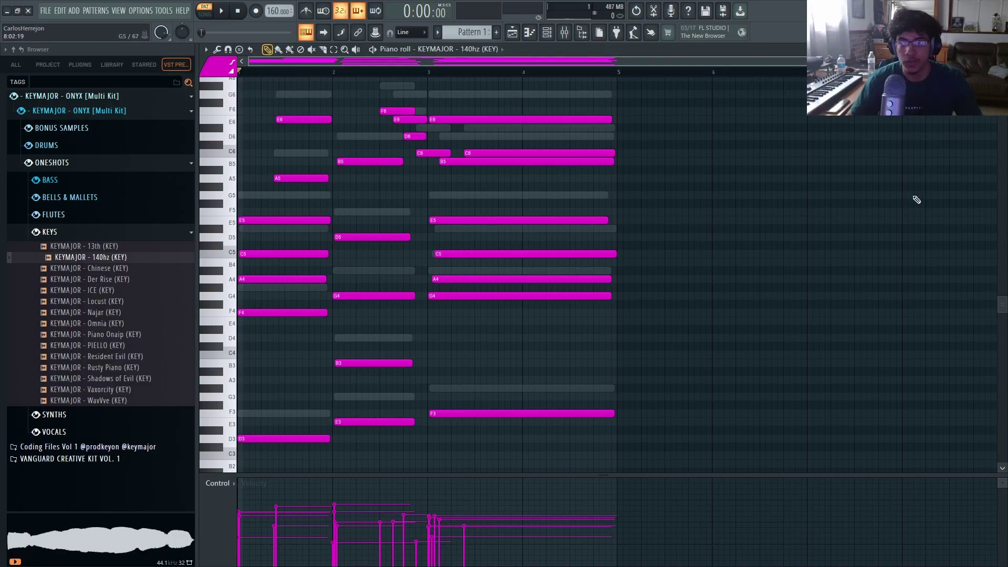
pyautogui.press('space')
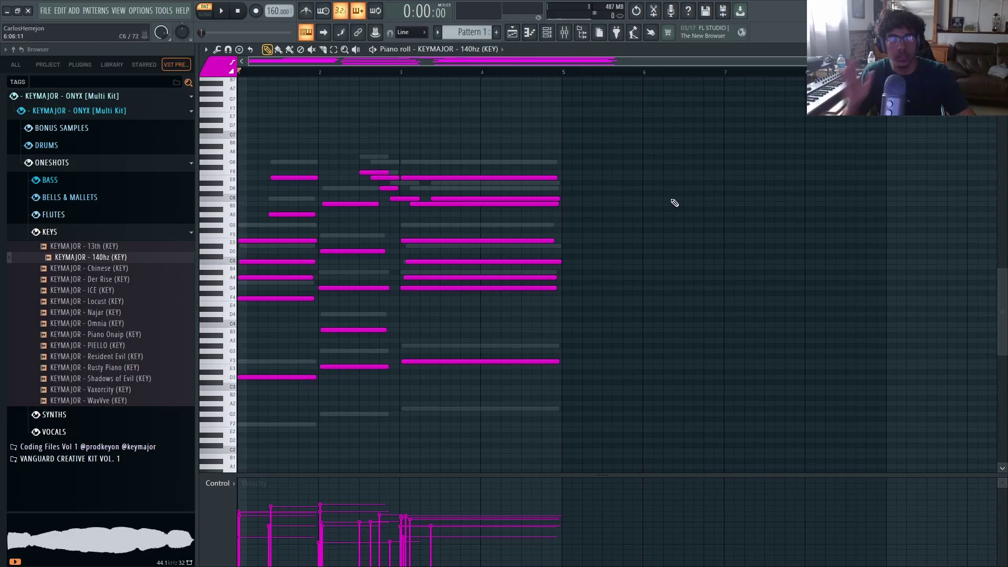
# Open the mixer and inspect the HalfTime, Fruity Delay 3 and Fruity parametric EQ 2 effects on Insert 2
pyautogui.press('F9')
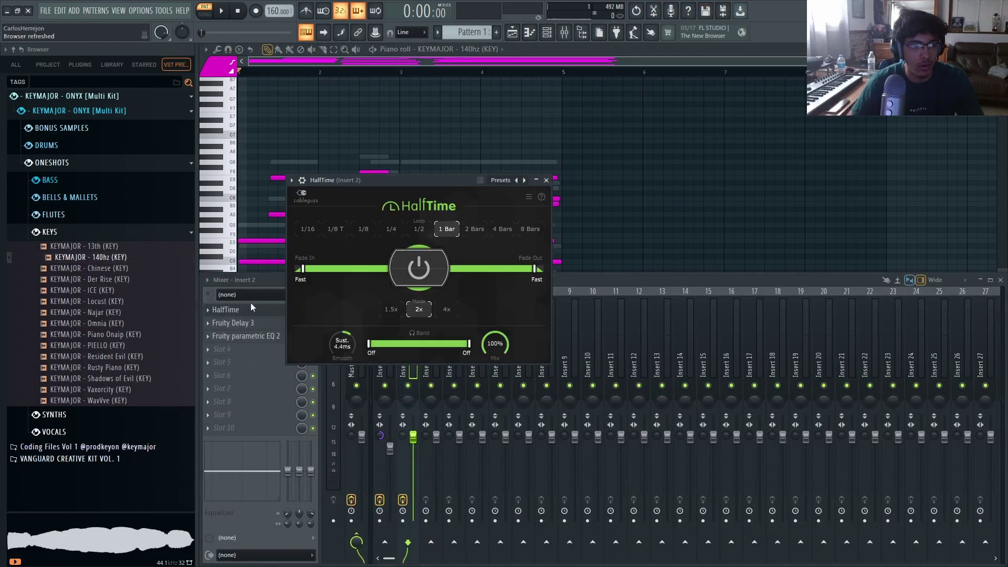
pyautogui.click(232, 322)
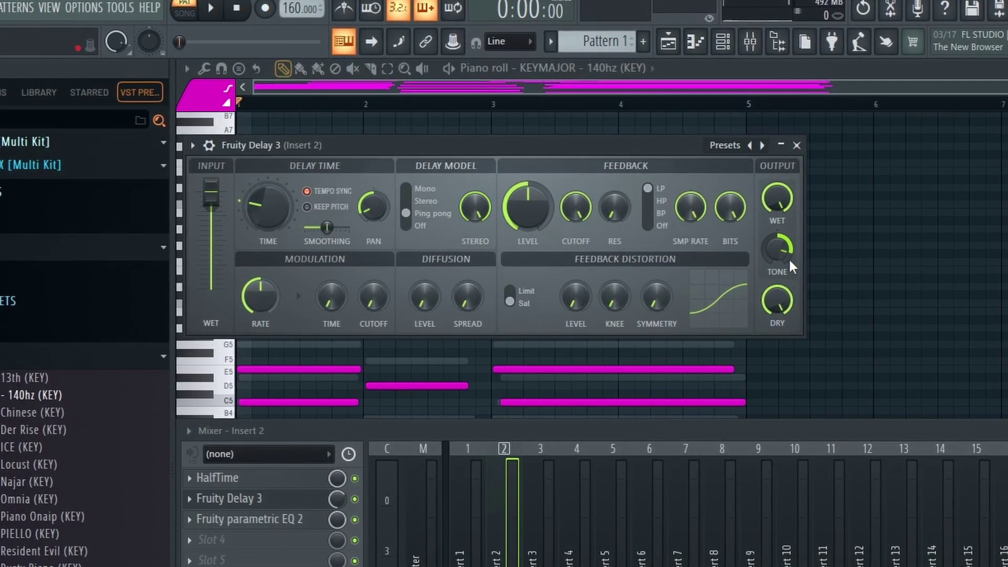
pyautogui.click(249, 518)
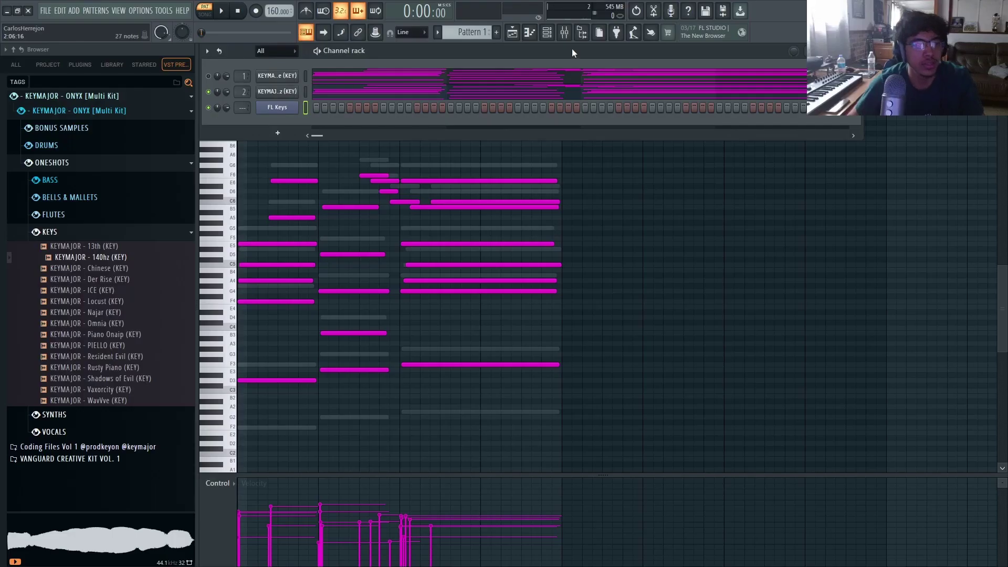
# Open the mixer and view the HalfTime settings on Insert 1 during playback
pyautogui.press('F9')
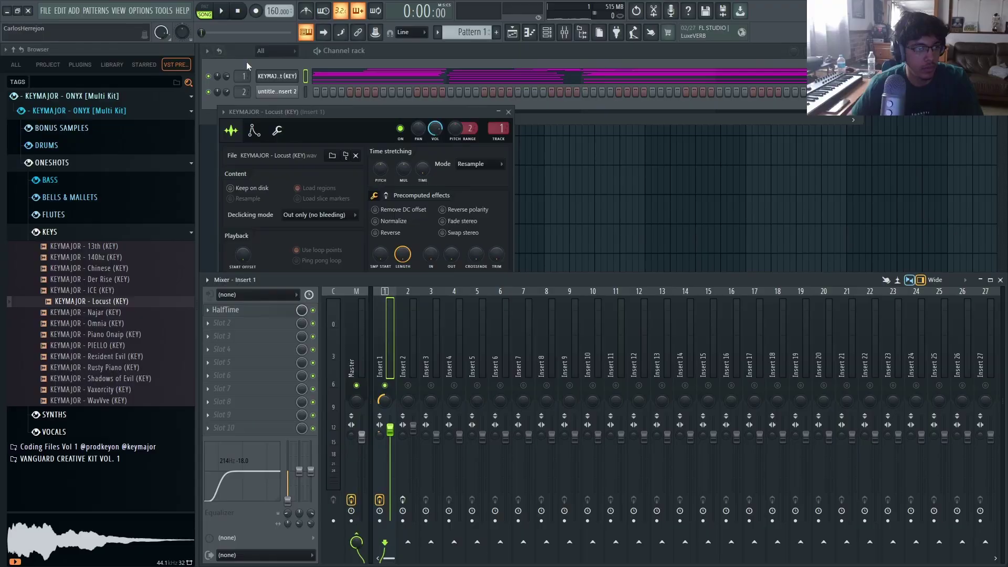
pyautogui.click(400, 42)
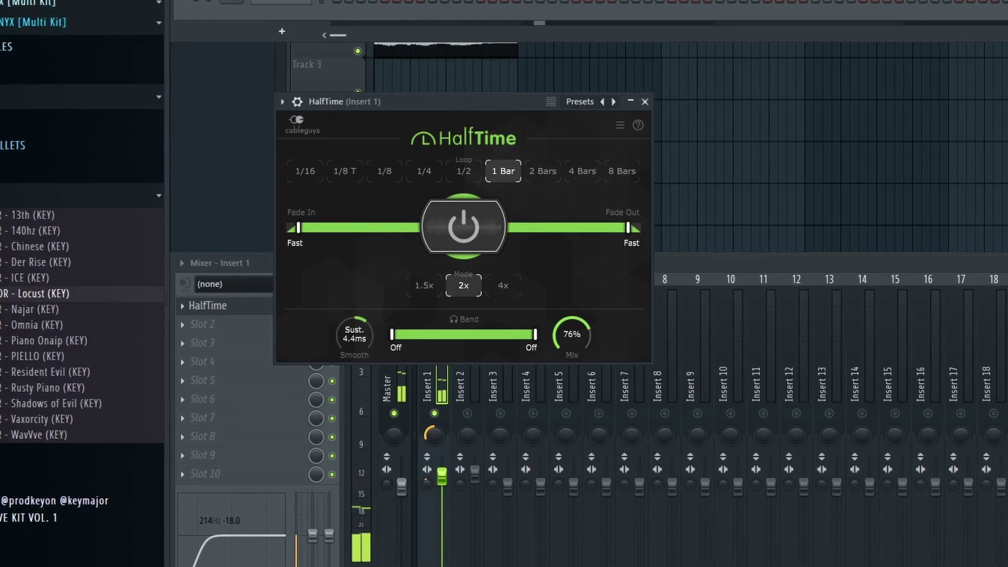
pyautogui.click(225, 307)
# Load Ambience into the second effect slot of Insert 1 and close its window
pyautogui.click(222, 325)
pyautogui.click(378, 2)
pyautogui.click(226, 326)
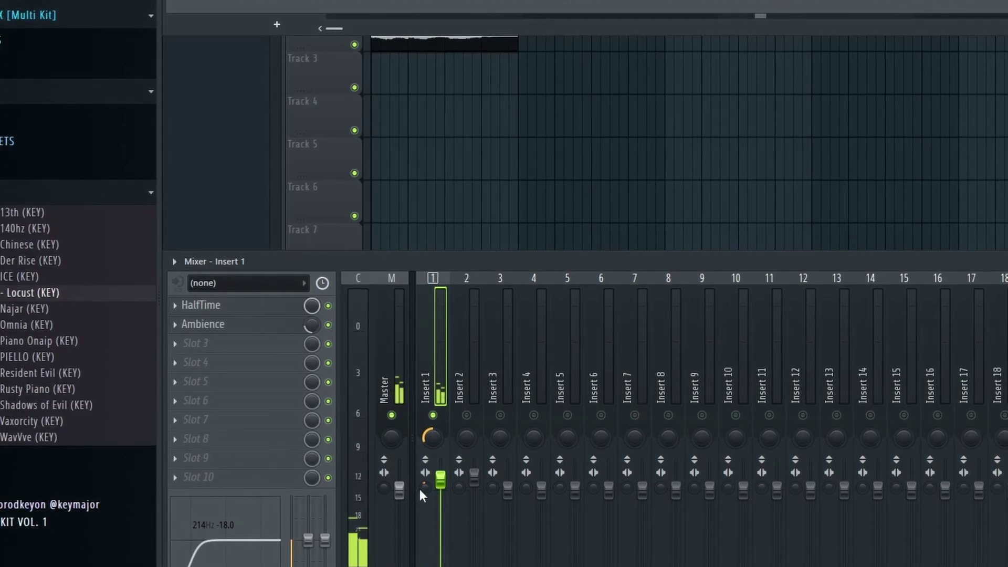
# Load EchoBoy into the third effect slot of Insert 1 and choose the Half-Note Tube Tape preset
pyautogui.click(231, 355)
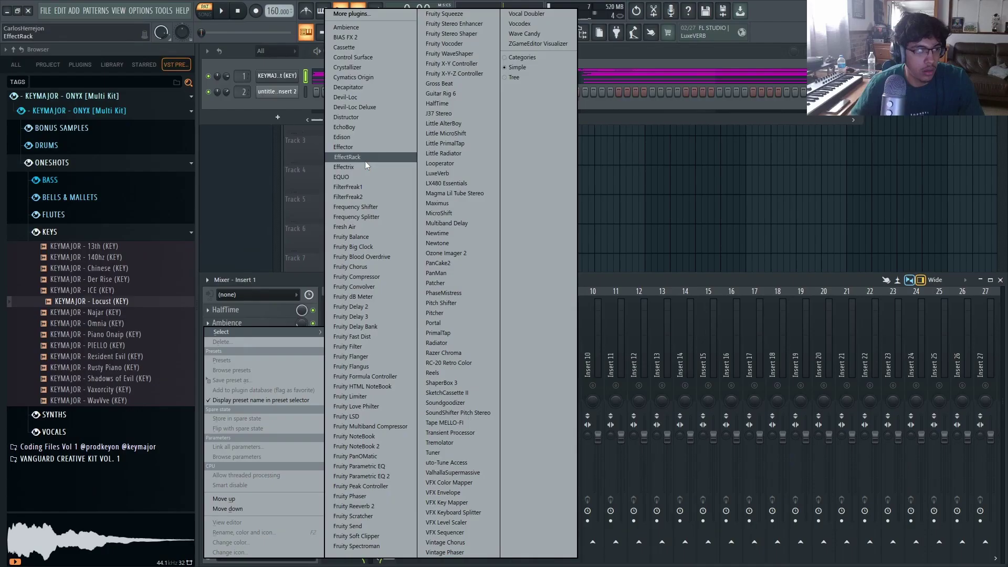
pyautogui.click(361, 138)
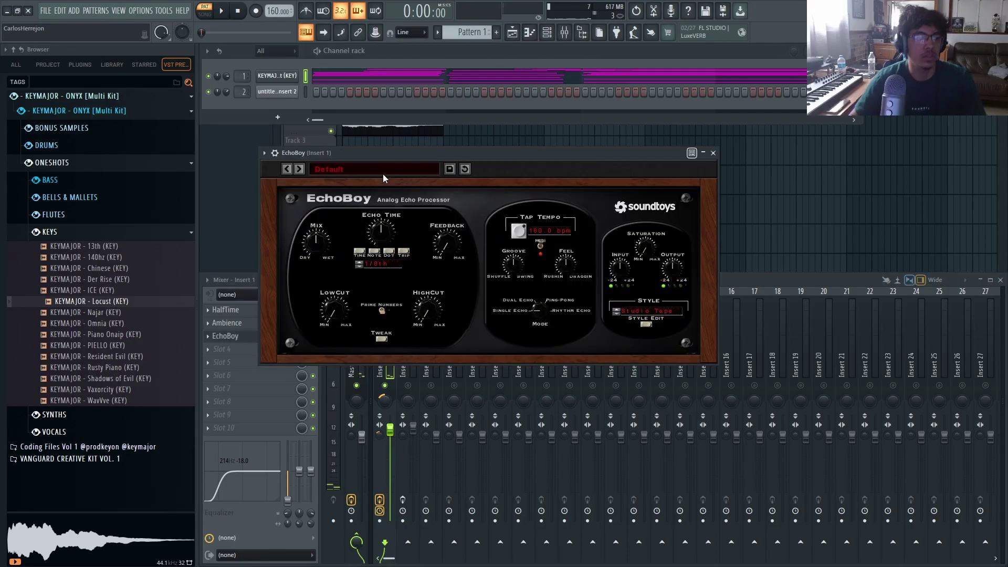
pyautogui.click(383, 170)
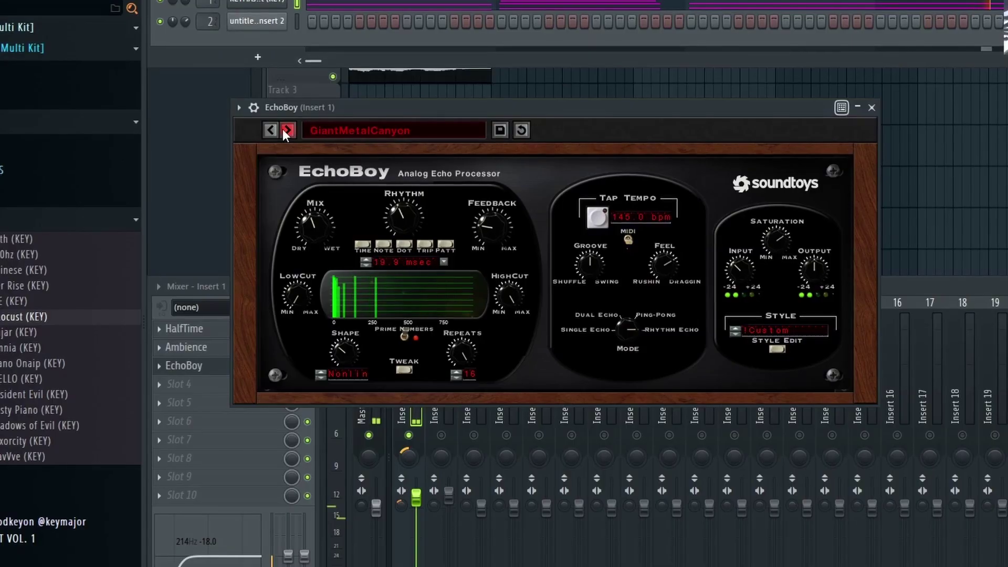
pyautogui.click(296, 169)
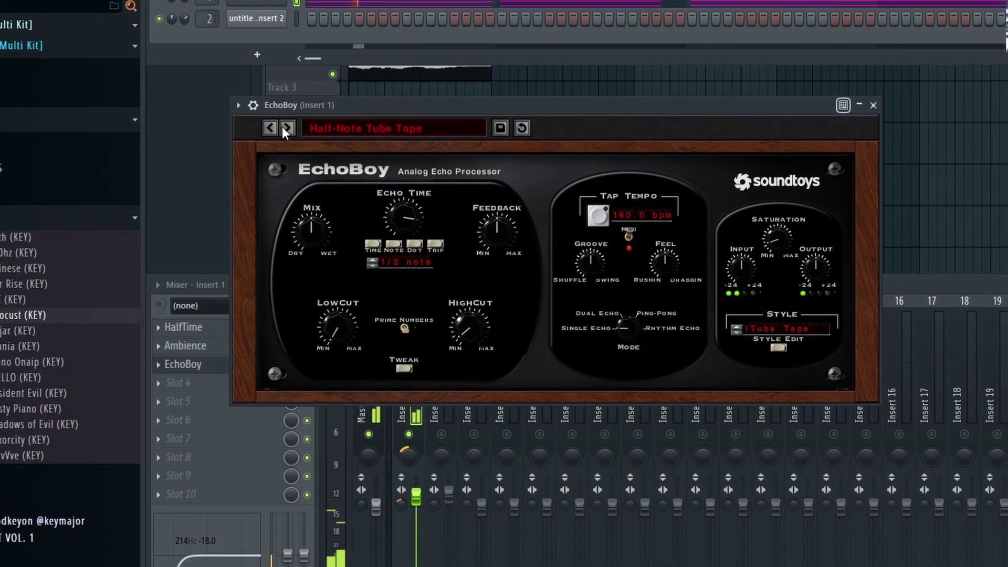
pyautogui.click(181, 365)
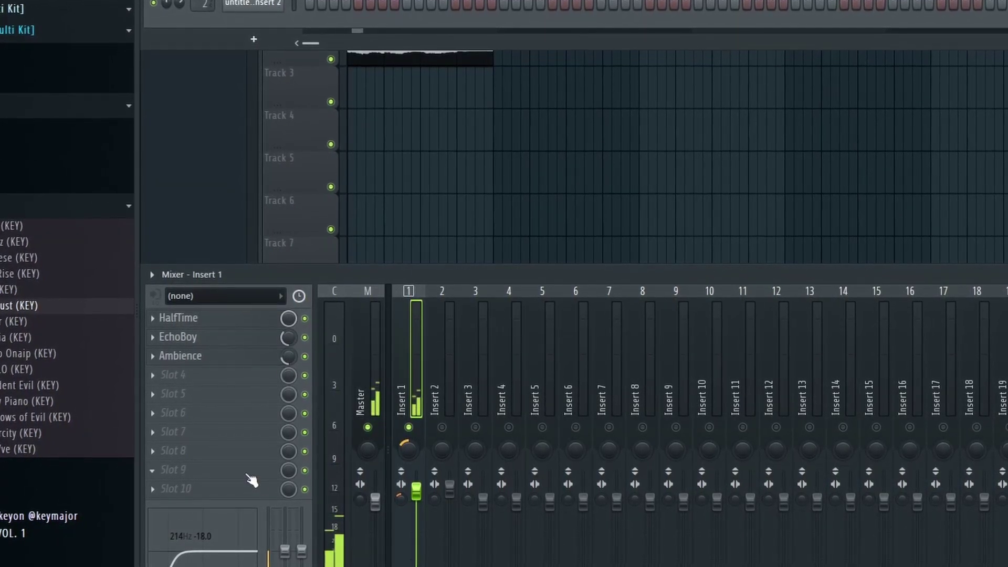
# Load Fruity parametric EQ 2 into slot 4 of Insert 1 with the 20Hz + 18kHz cut preset and lower the low-pass band to about 900 Hz
pyautogui.click(210, 374)
pyautogui.click(349, 547)
pyautogui.click(770, 146)
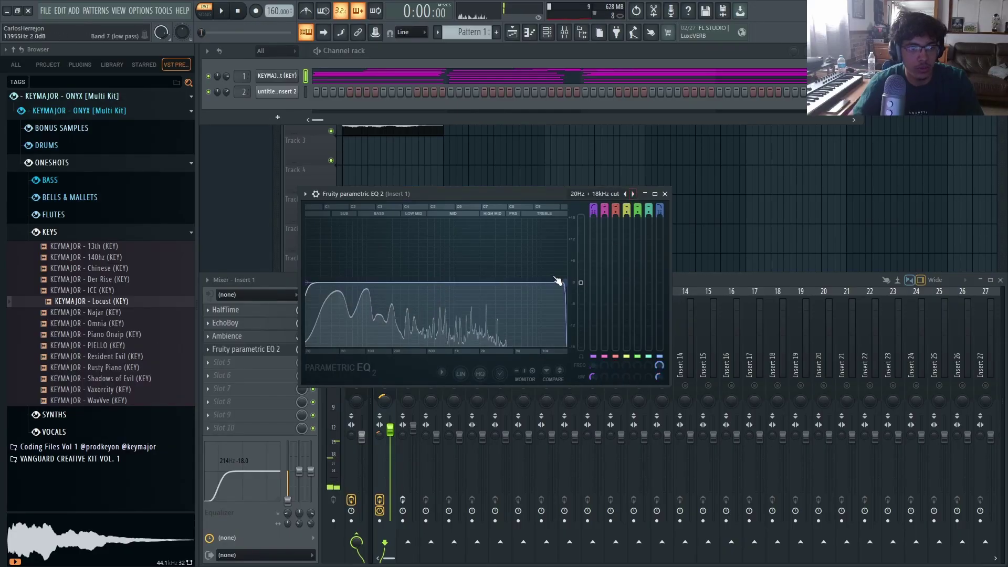
pyautogui.moveTo(530, 283); pyautogui.dragTo(514, 283)
pyautogui.press('space')
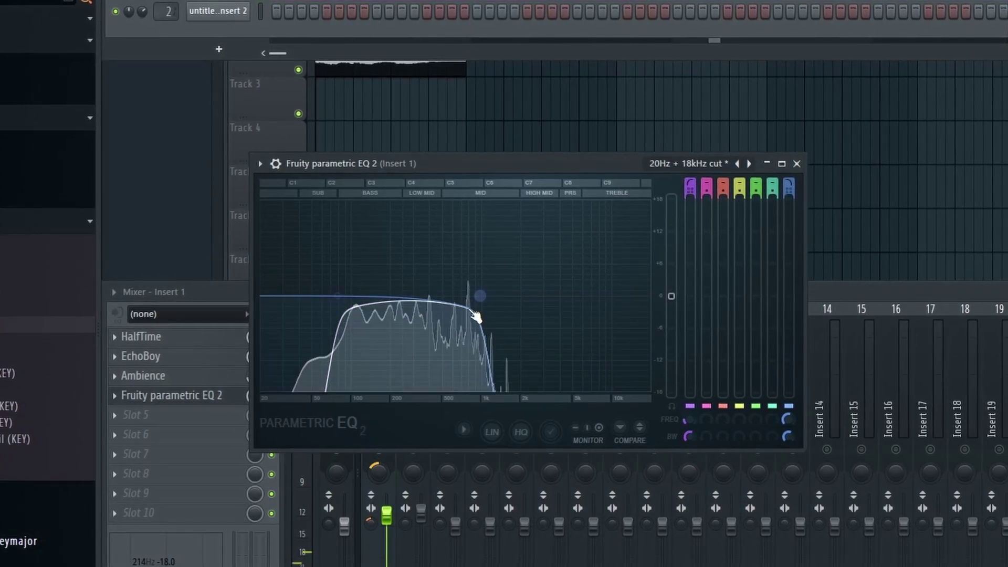
pyautogui.click(386, 496)
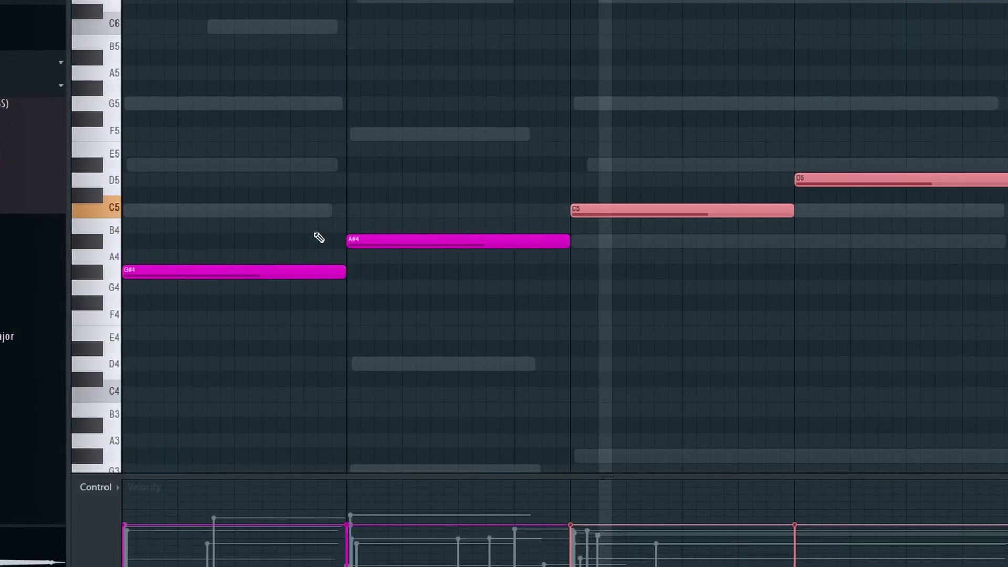
# Extend the C5 bass note over the last bar in place of the D5 note and transpose all the bass notes down one octave
pyautogui.moveTo(794, 210); pyautogui.dragTo(1006, 211)
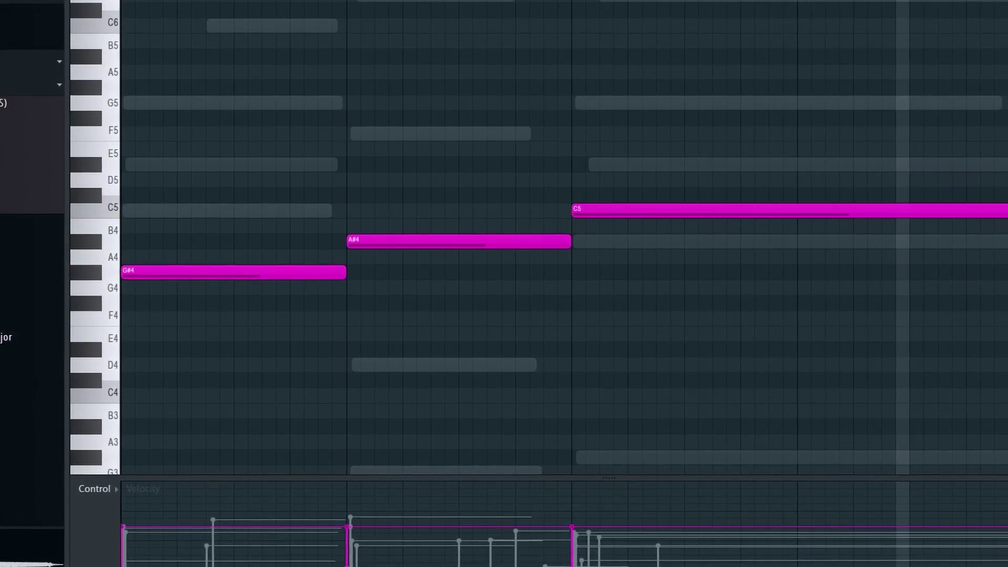
pyautogui.scroll(-1, 1005, 238)
pyautogui.hotkey('ctrl', 'a')
pyautogui.hotkey('ctrl', 'Down')
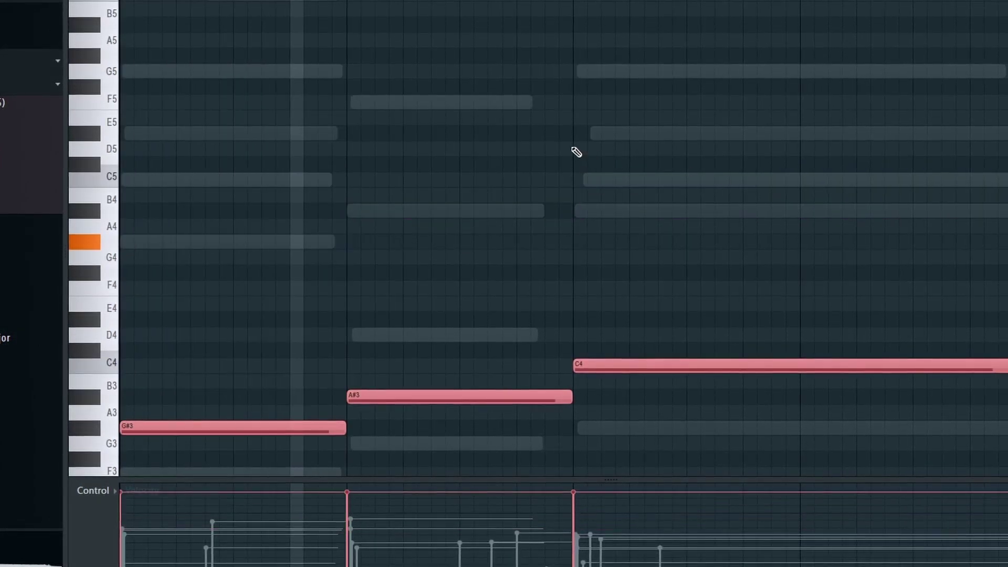
pyautogui.scroll(-3, 575, 144)
pyautogui.hotkey('ctrl', 'a')
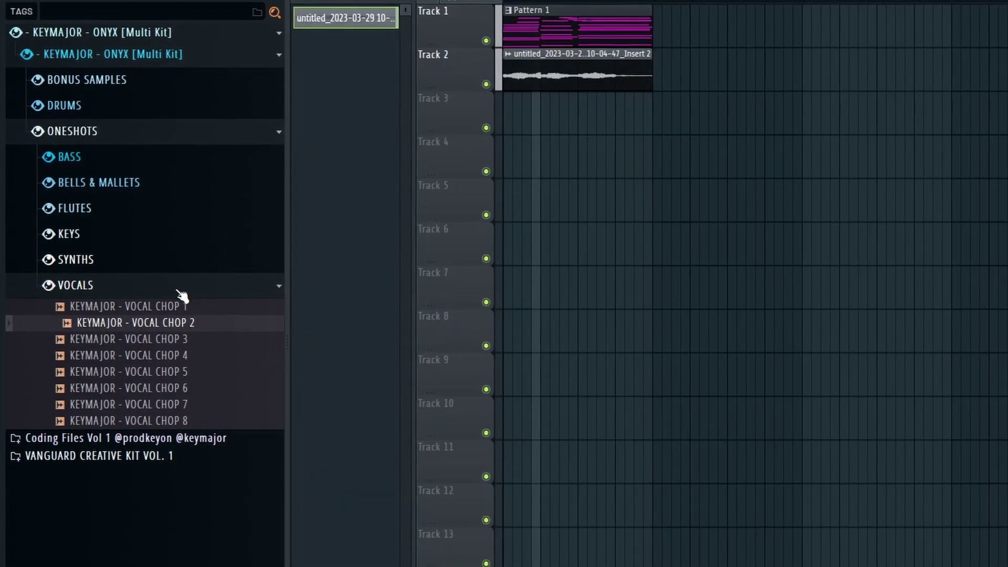
# Place KEYMAJOR - VOCAL CHOP 1 on Track 3 at bar 3 and route it to its own mixer track
pyautogui.moveTo(157, 305); pyautogui.dragTo(575, 105)
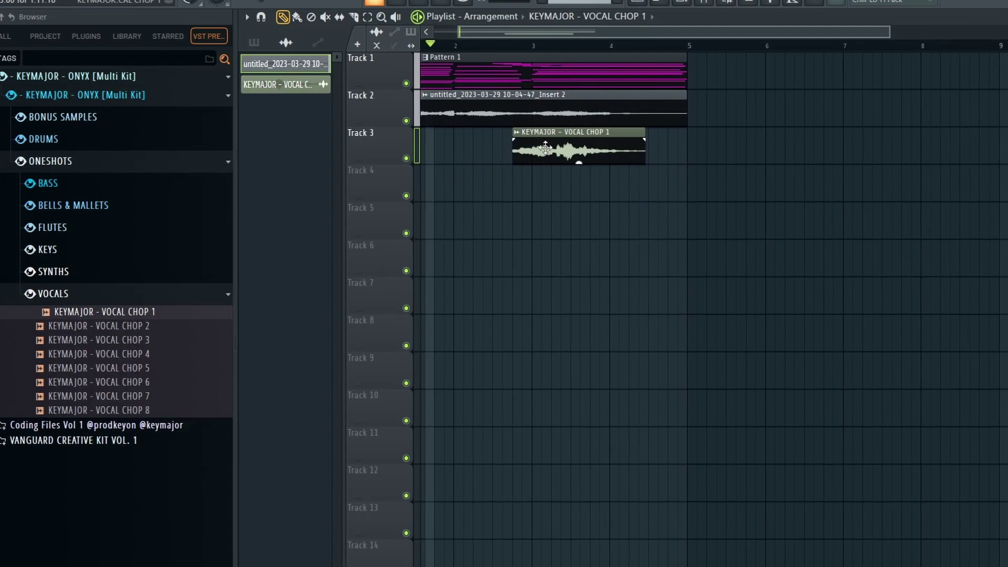
pyautogui.moveTo(545, 148); pyautogui.dragTo(565, 149)
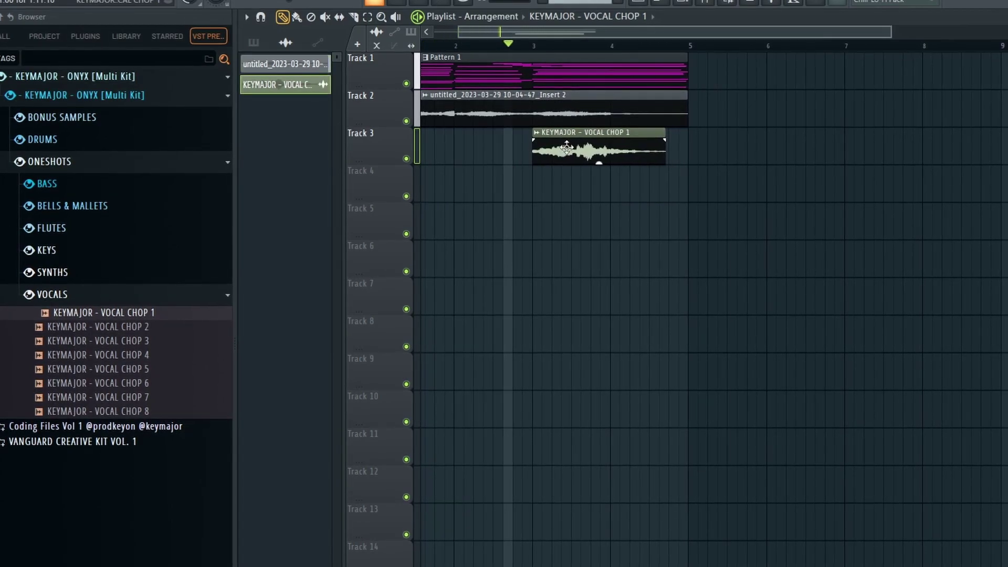
pyautogui.doubleClick(565, 149)
pyautogui.click(682, 256)
pyautogui.click(677, 292)
pyautogui.hotkey('ctrl', 'l')
# Load Ambience with a reverb preset on the KEYMAJOR - VOCAL CHOP 1 mixer track and open that track's Fruity parametric EQ 2
pyautogui.click(301, 351)
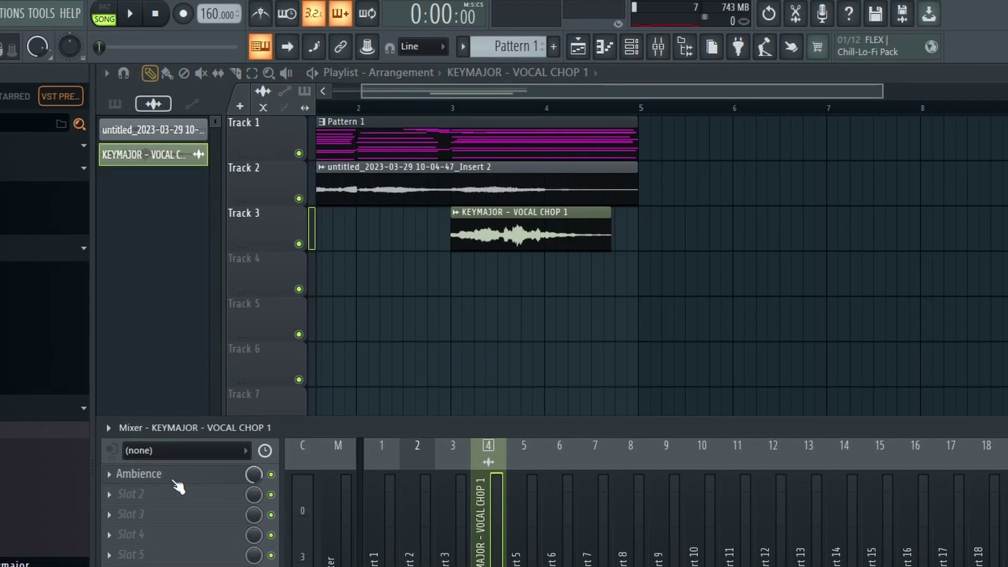
pyautogui.click(177, 475)
pyautogui.click(559, 191)
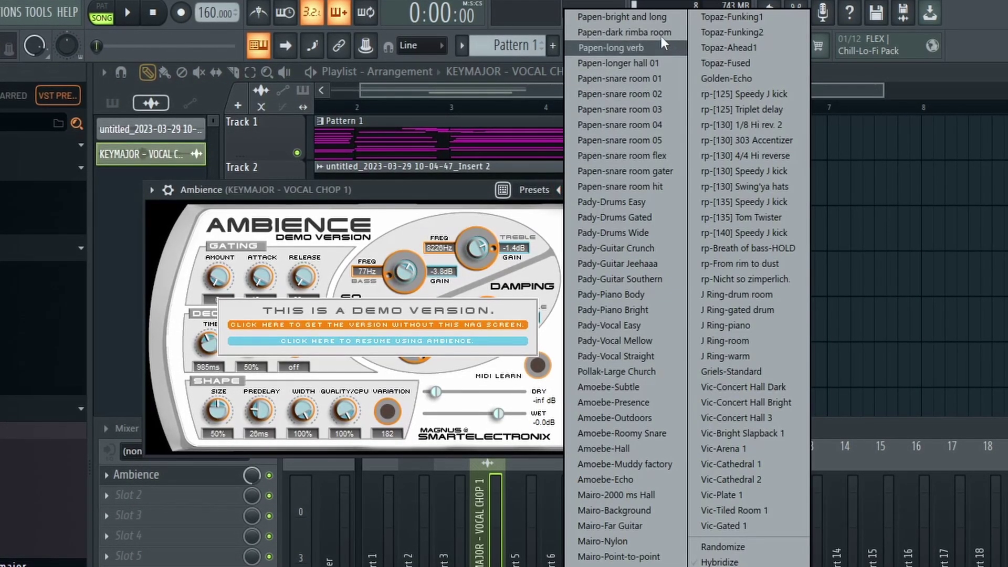
pyautogui.click(132, 490)
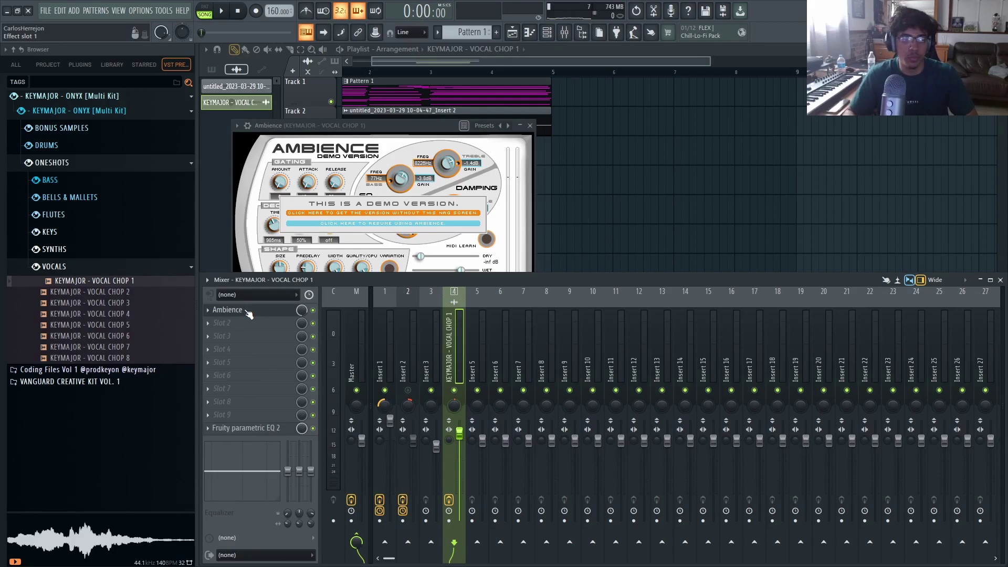
pyautogui.click(247, 310)
pyautogui.click(259, 429)
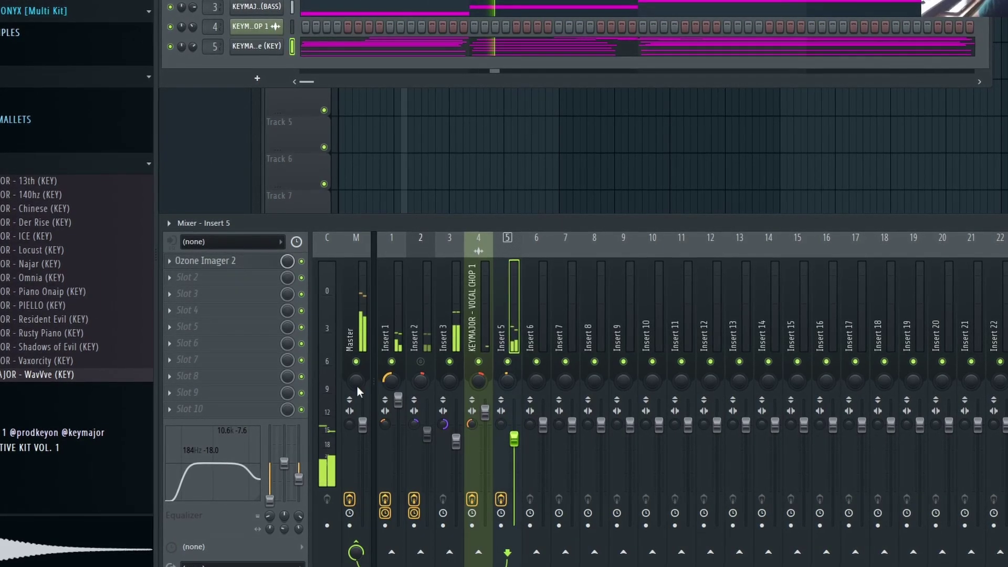
# Load Ambience into the second slot of Insert 5 with the Papen-dark rimba room preset and solo the track
pyautogui.click(245, 279)
pyautogui.press('a')
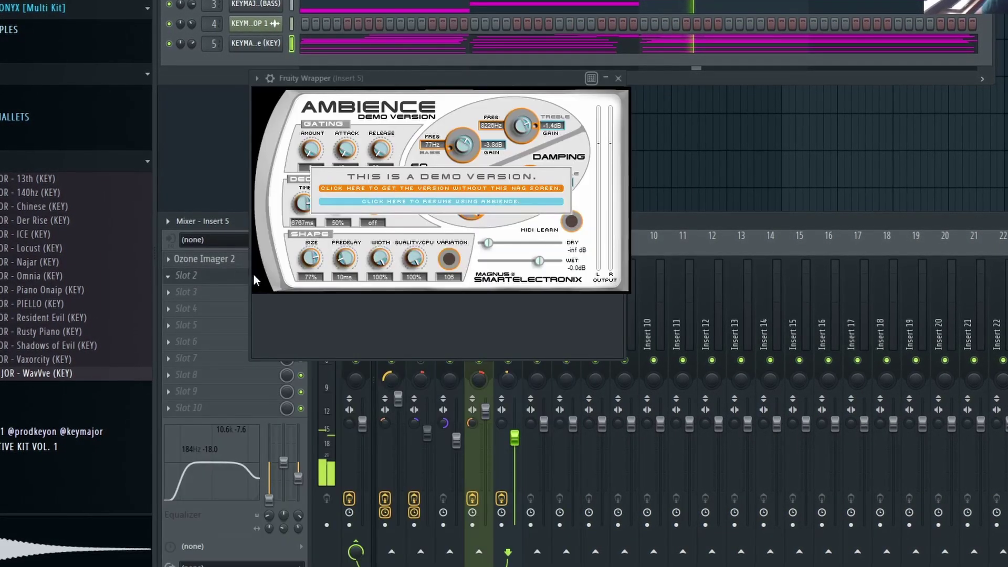
pyautogui.rightClick(599, 78)
pyautogui.click(651, 2)
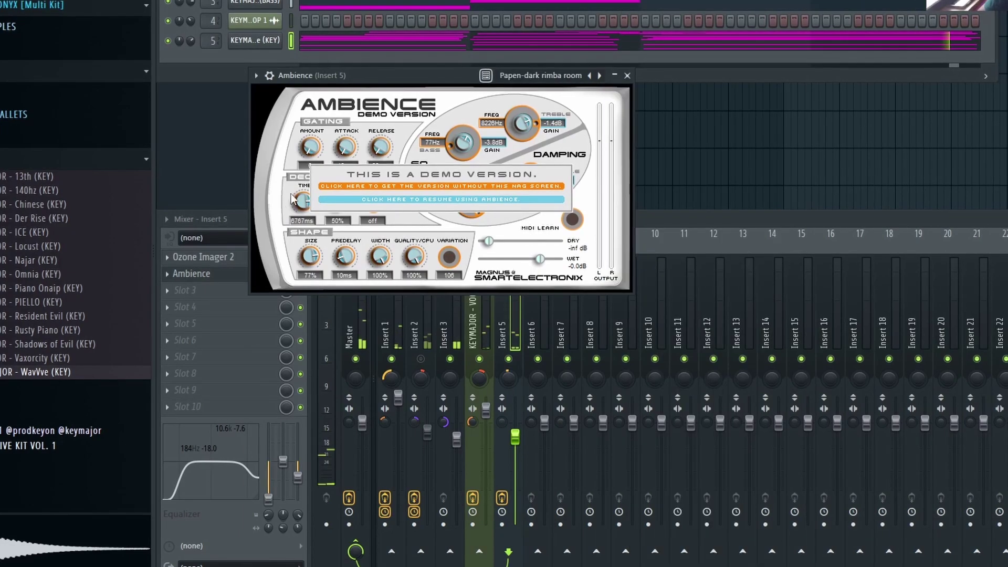
pyautogui.rightClick(508, 359)
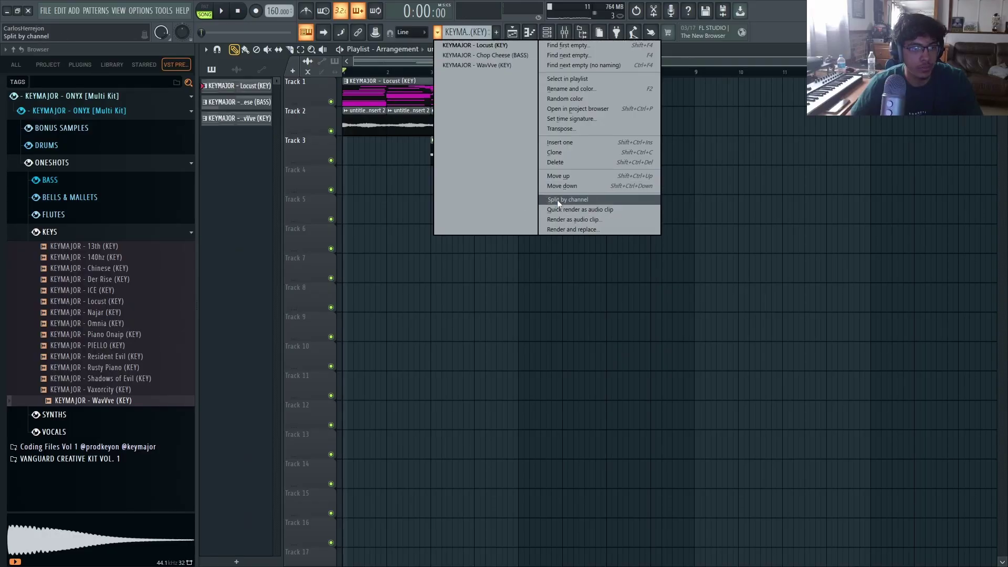
# Lower the mix of the PanCake2 effect on Insert 1, with its Wave 1 LFO synced to 2 bars
pyautogui.click(790, 163)
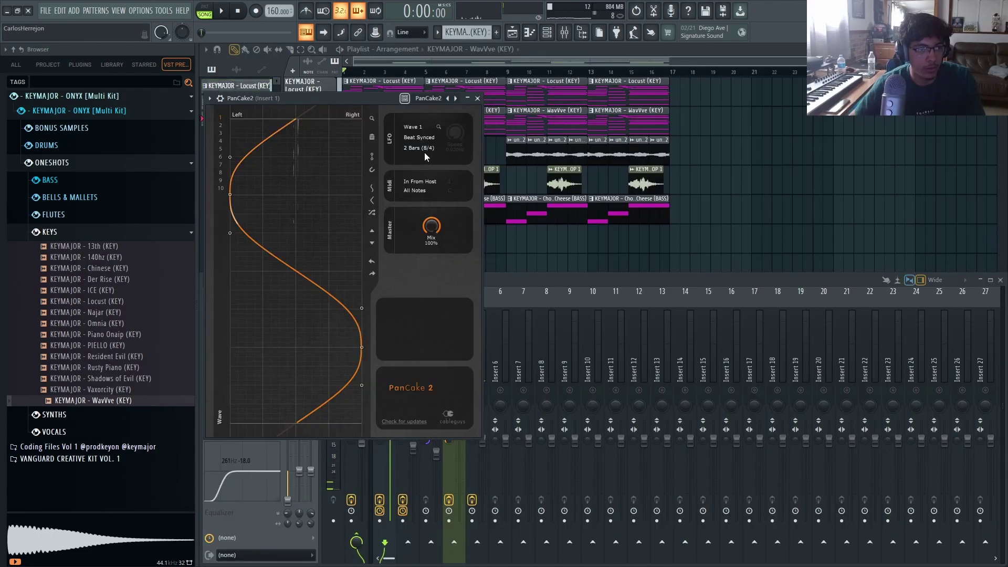
pyautogui.moveTo(431, 226); pyautogui.dragTo(431, 254)
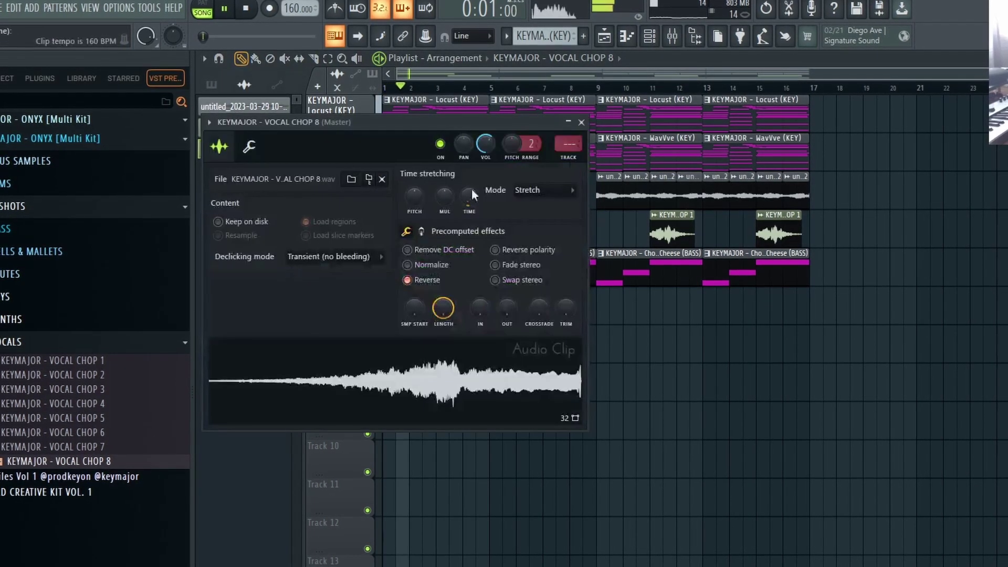
# Reduce the volume of the reversed KEYMAJOR - VOCAL CHOP 8 clip and adjust the clip's end on Track 3
pyautogui.moveTo(486, 143); pyautogui.dragTo(485, 158)
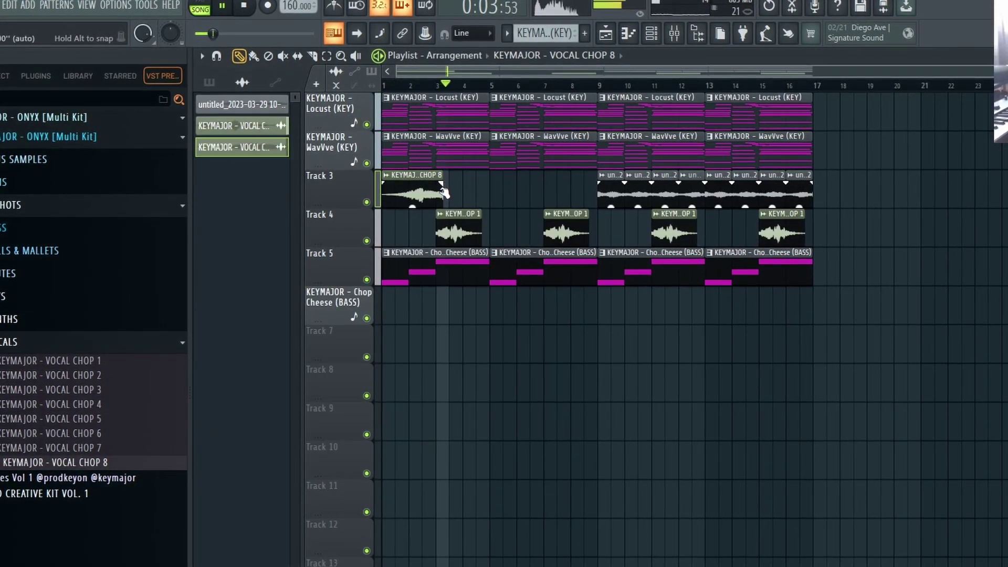
pyautogui.scroll(4, 431, 192)
pyautogui.doubleClick(440, 181)
# Move the VOCAL CHOP 8 clip down to the Chop Cheese (BASS) track and shift the first VOCAL CHOP 1 clip about one bar later
pyautogui.moveTo(435, 129); pyautogui.dragTo(429, 273)
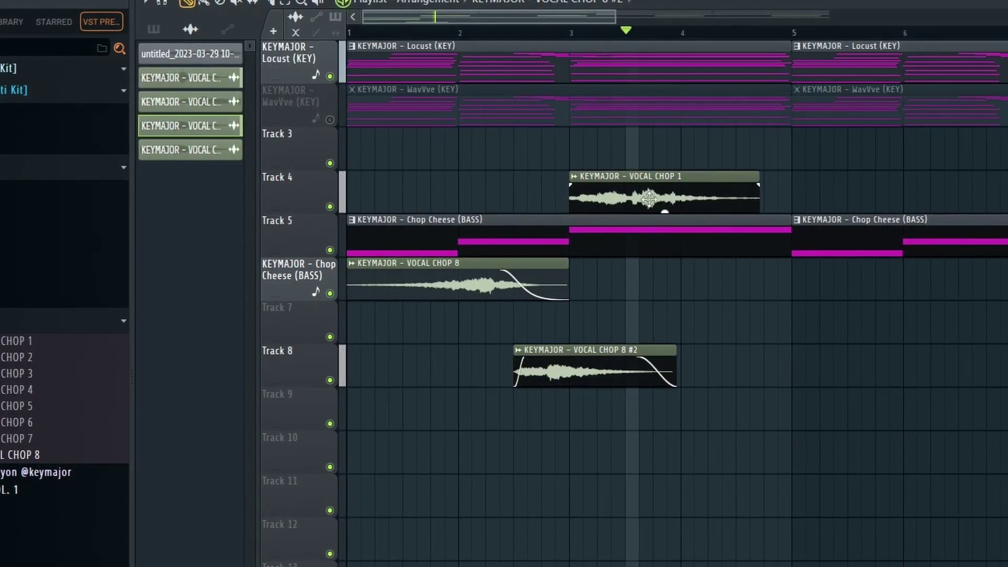
pyautogui.moveTo(626, 181); pyautogui.dragTo(724, 181)
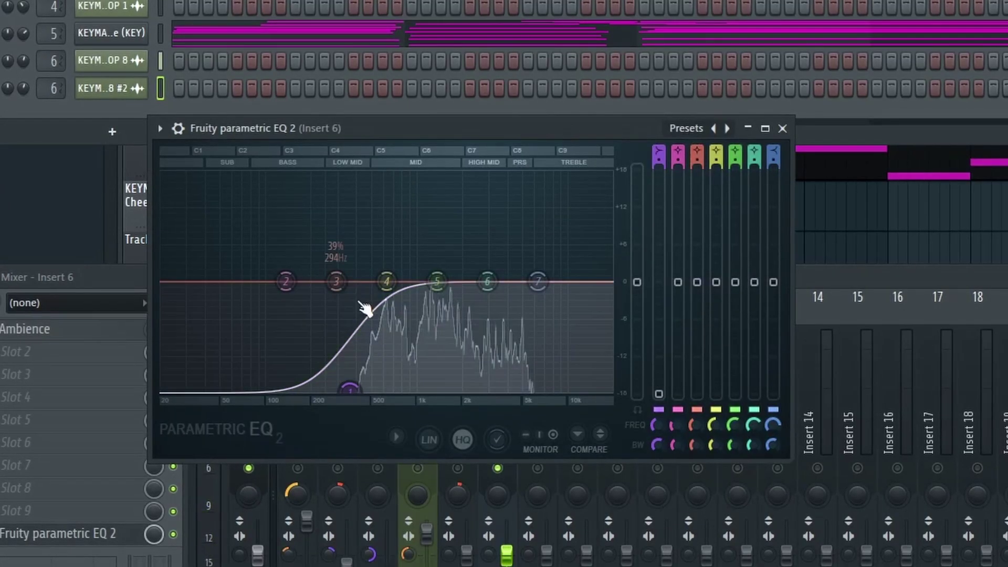
# Pull down bands 3 and 7 in the Fruity parametric EQ 2 on Insert 6
pyautogui.moveTo(337, 281); pyautogui.dragTo(351, 335)
pyautogui.moveTo(537, 281); pyautogui.dragTo(511, 354)
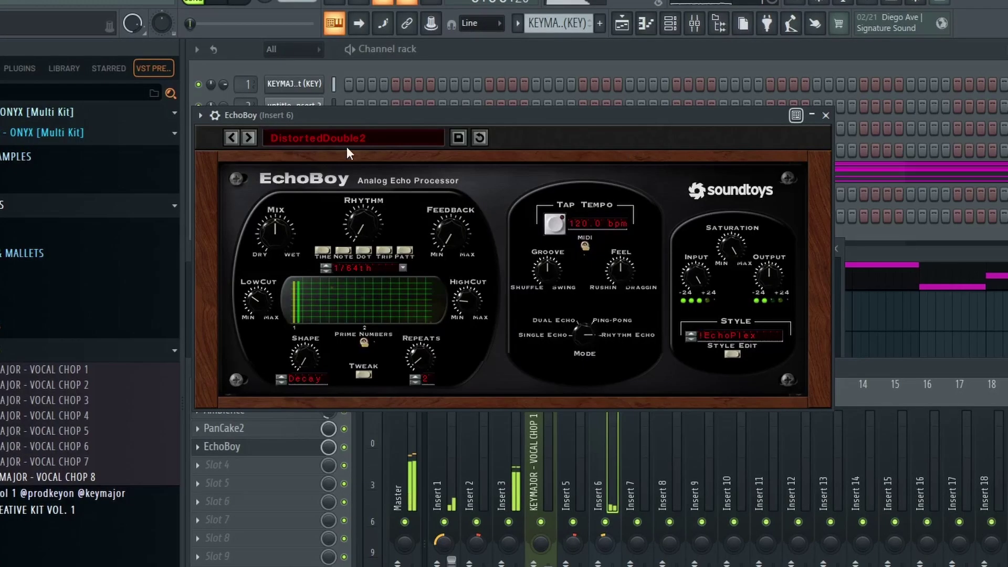
# Choose the Dirty Slap preset for EchoBoy on Insert 6 and reduce the effect's mix level
pyautogui.moveTo(333, 448); pyautogui.dragTo(333, 462)
pyautogui.click(247, 137)
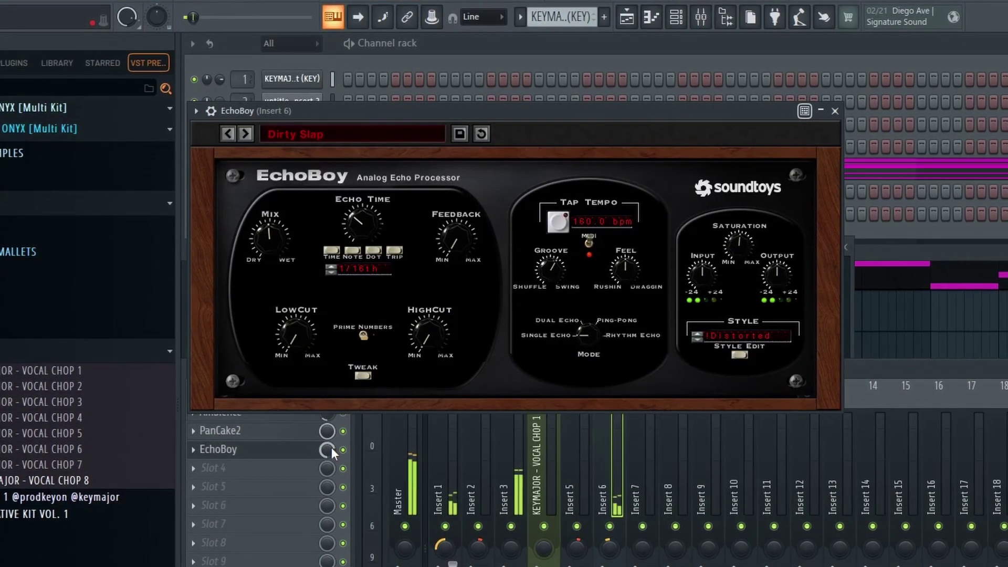
pyautogui.click(305, 450)
# Load Fruity Delay 3 into slot 4 of Insert 6 and reduce its mix level during playback
pyautogui.click(197, 418)
pyautogui.click(215, 441)
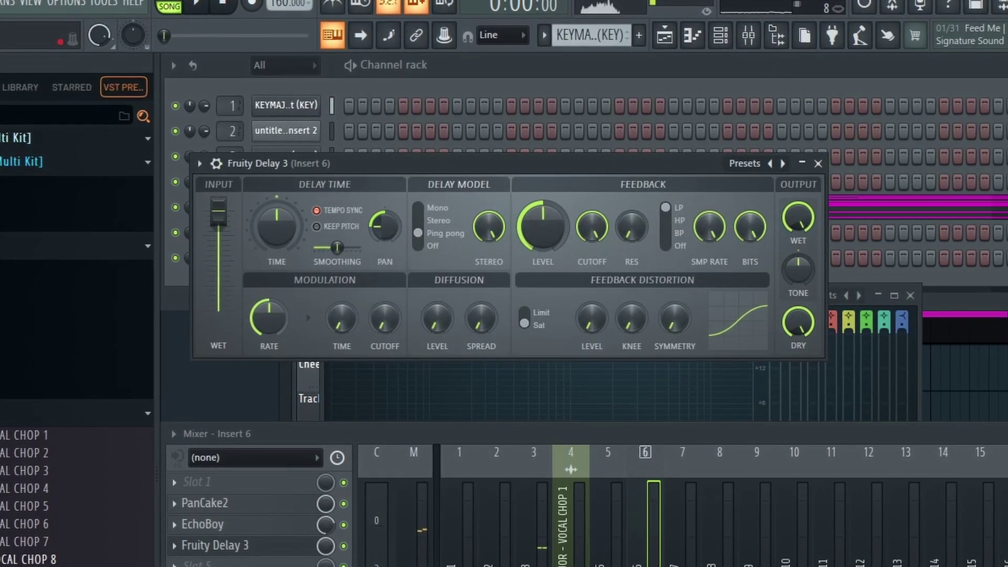
pyautogui.press('space')
pyautogui.moveTo(323, 548); pyautogui.dragTo(323, 564)
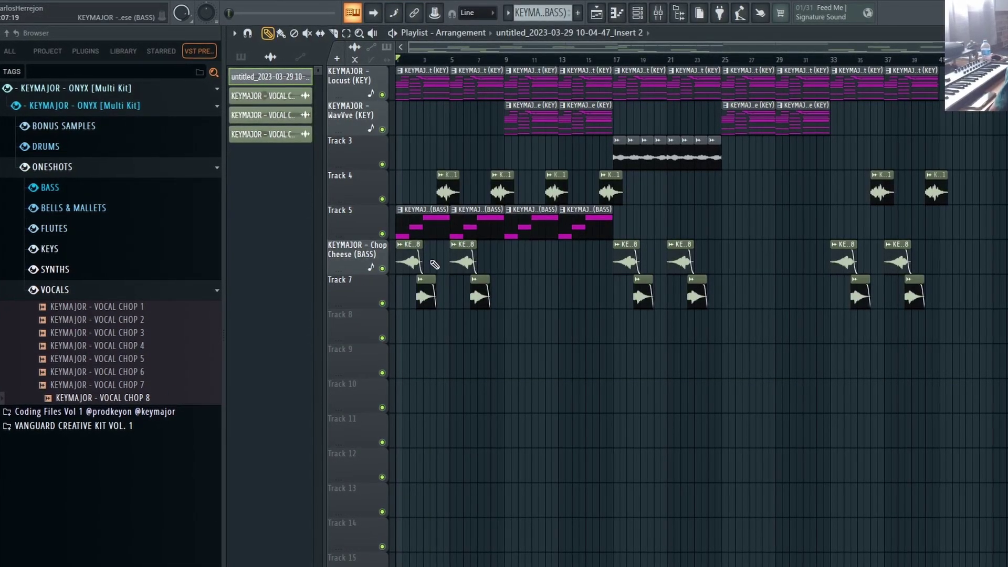
# Set SoundShifter Pitch Stereo on the Master track to transpose by -1 semitone and close its window
pyautogui.scroll(8, 549, 277)
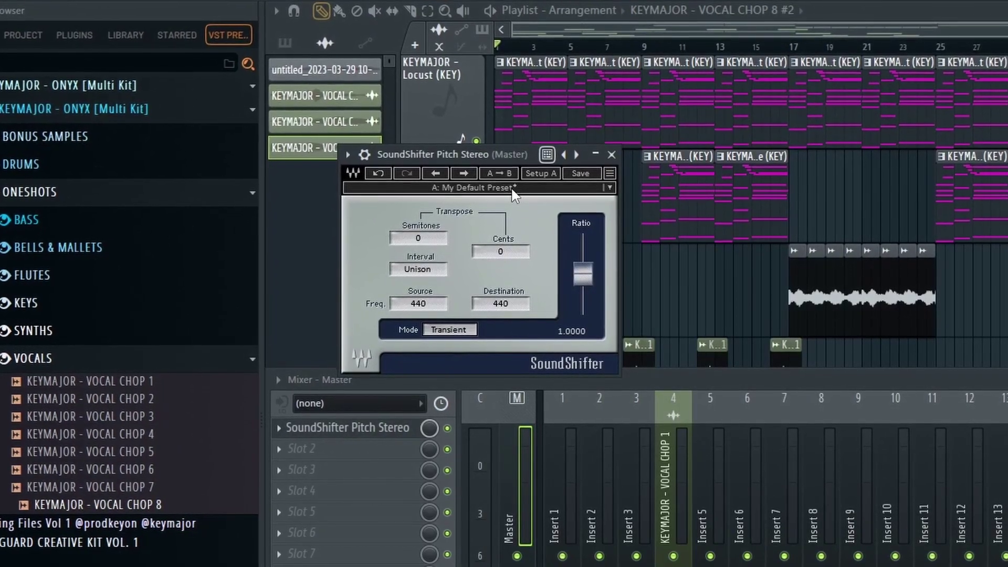
pyautogui.moveTo(422, 235); pyautogui.dragTo(422, 238)
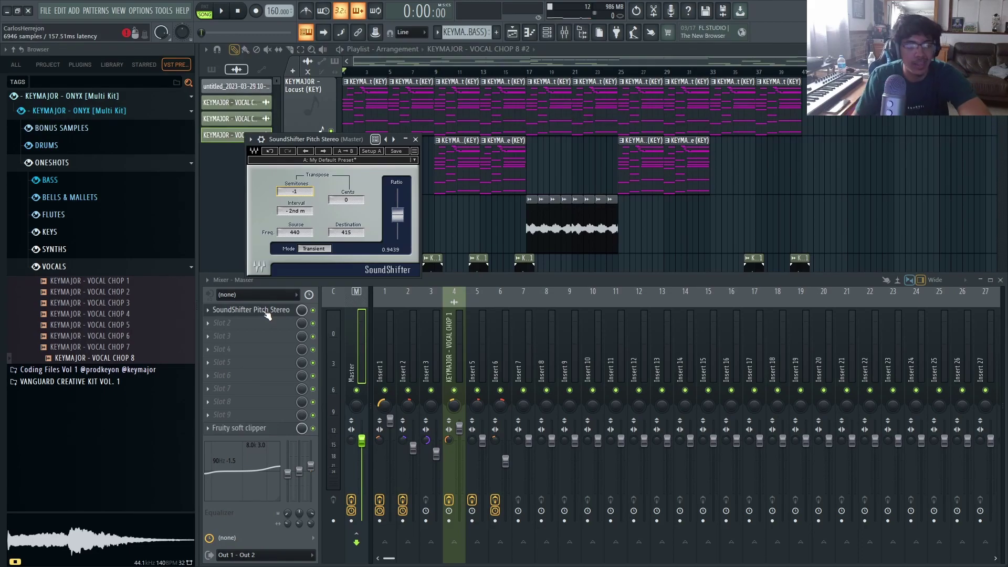
pyautogui.click(266, 311)
# Add Fruity parametric EQ 2 to the Master track, cut bands 1 to 3 slightly and adjust the high band 7
pyautogui.click(257, 419)
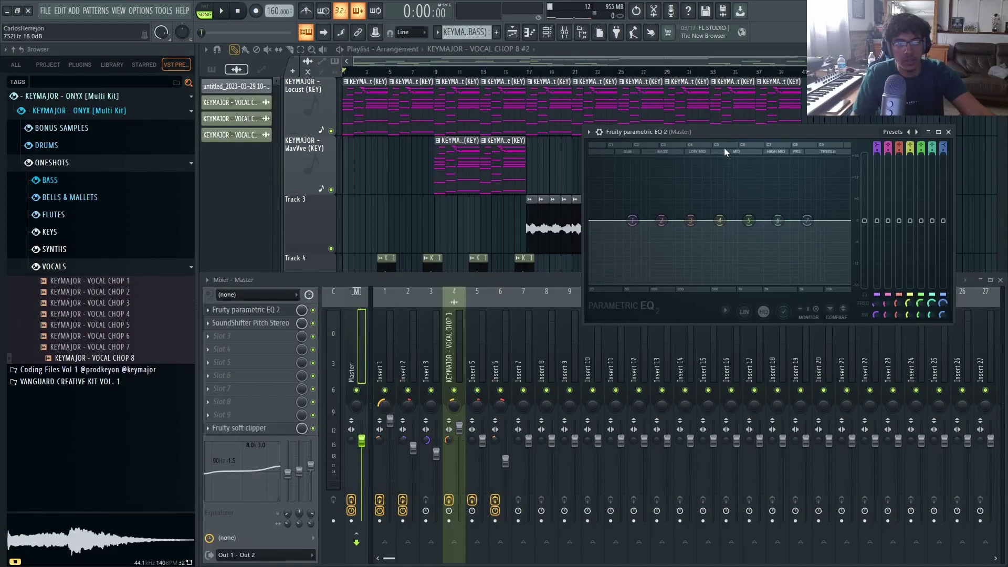
pyautogui.moveTo(723, 150); pyautogui.dragTo(565, 149)
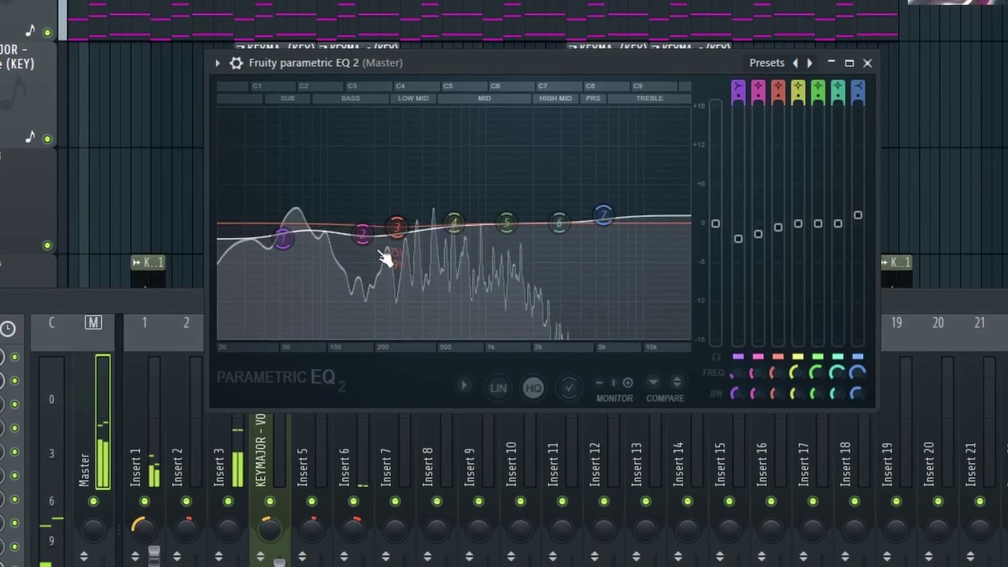
pyautogui.moveTo(603, 215); pyautogui.dragTo(606, 239)
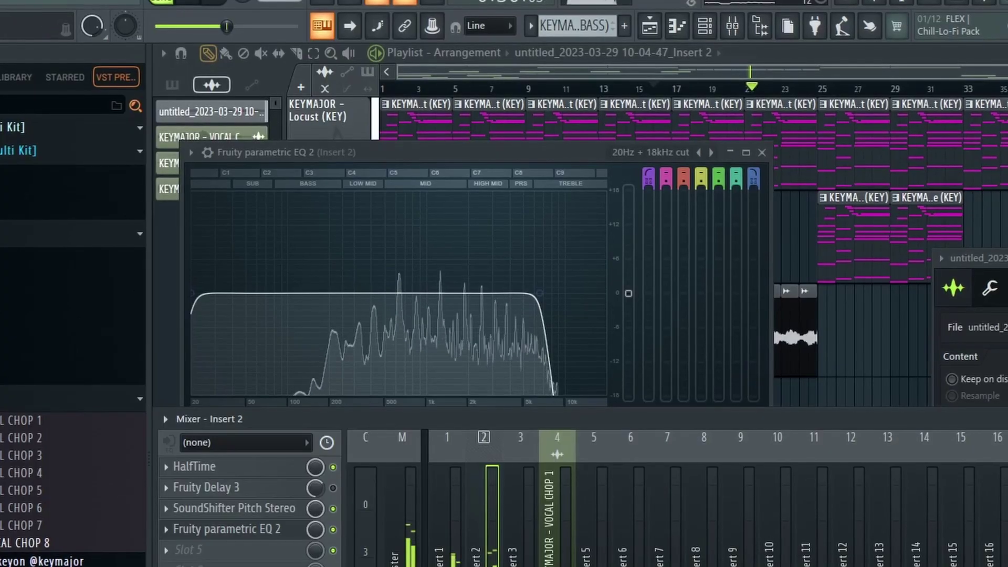
# Lower the low-pass cutoff in the Fruity parametric EQ 2 on Insert 2
pyautogui.moveTo(539, 292); pyautogui.dragTo(505, 297)
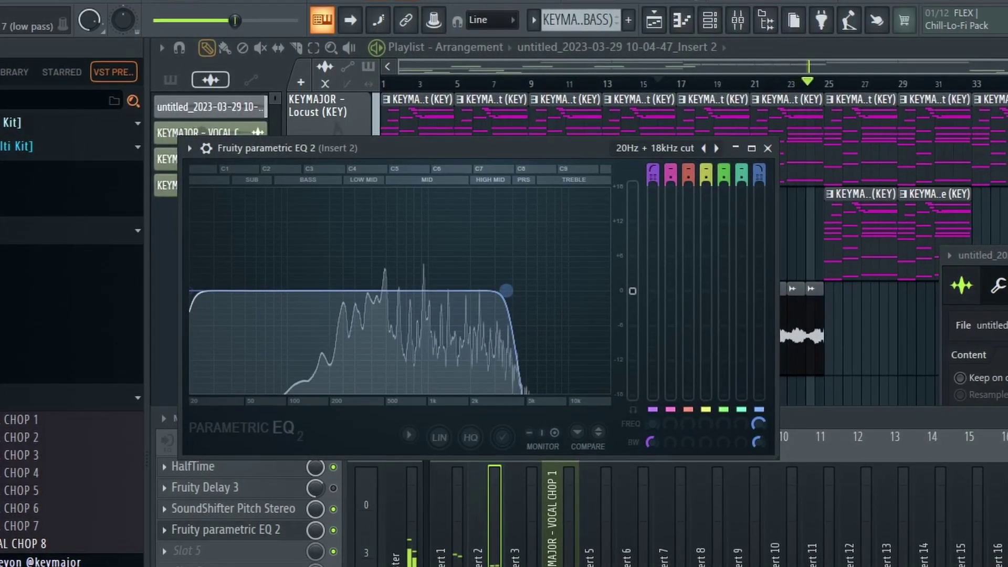
# Load Vintage Chorus on Insert 2, switch it to mode II and move it up to slot 5 below the EQ
pyautogui.click(260, 533)
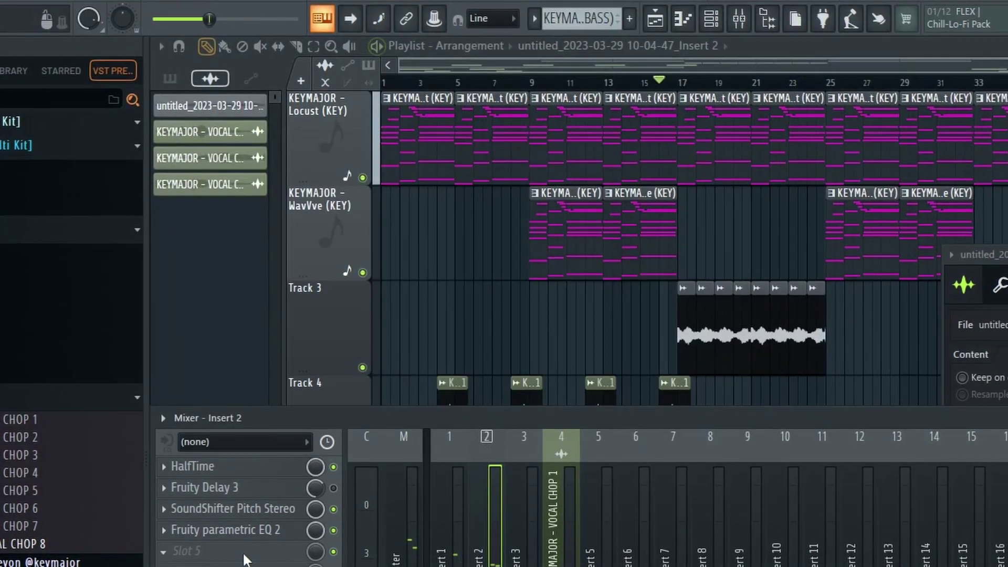
pyautogui.click(243, 558)
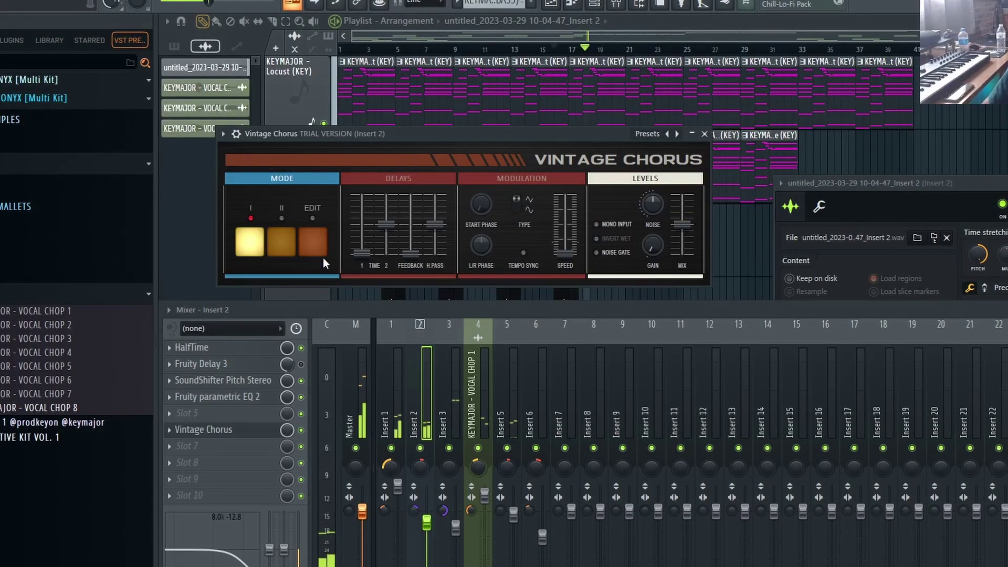
pyautogui.click(283, 245)
pyautogui.click(238, 430)
pyautogui.scroll(1, 237, 427)
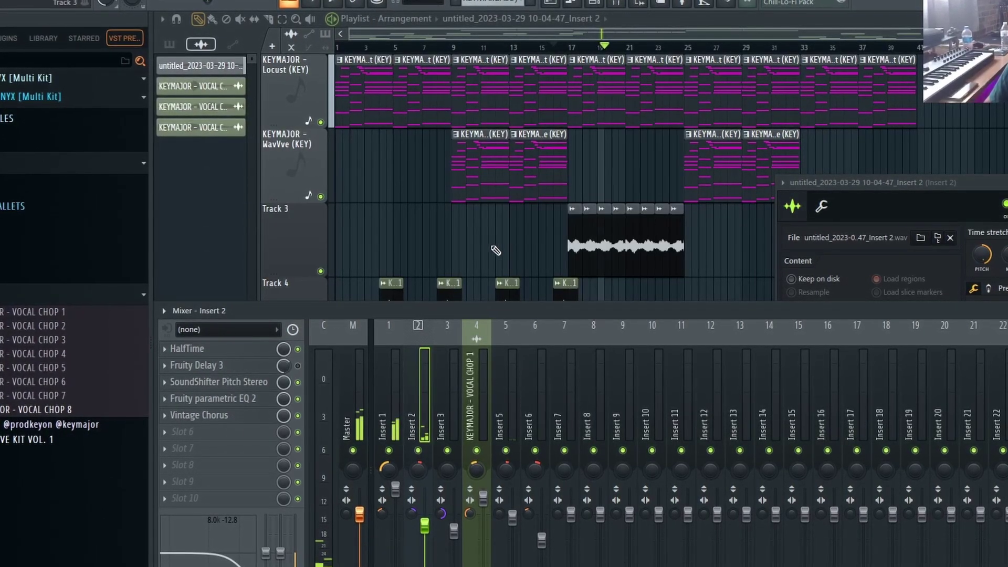
# Hide the mixer to reveal the full playlist and play the rendered Master audio clip on Track 9 from bar 1
pyautogui.press('F9')
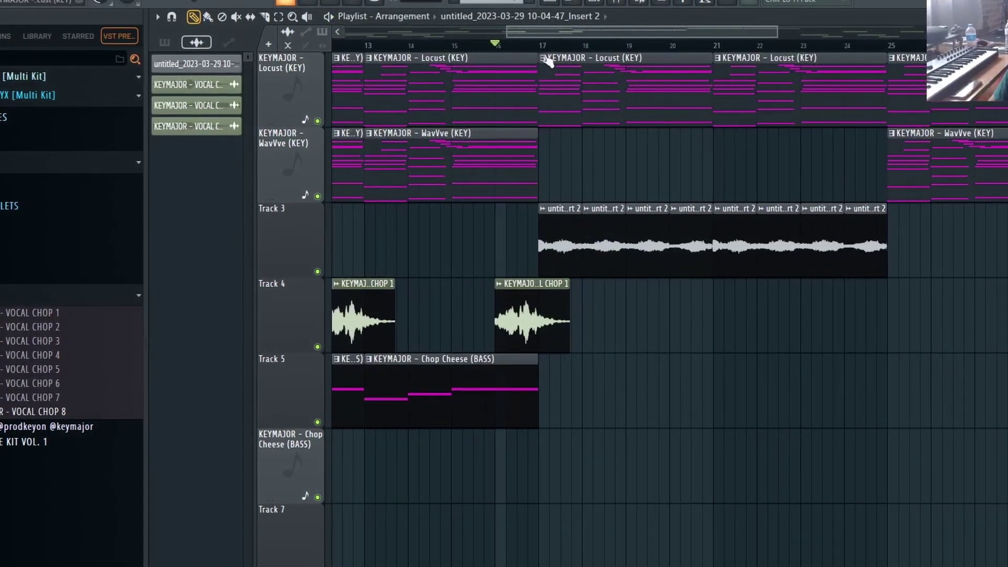
pyautogui.press('F9')
pyautogui.press('F9')
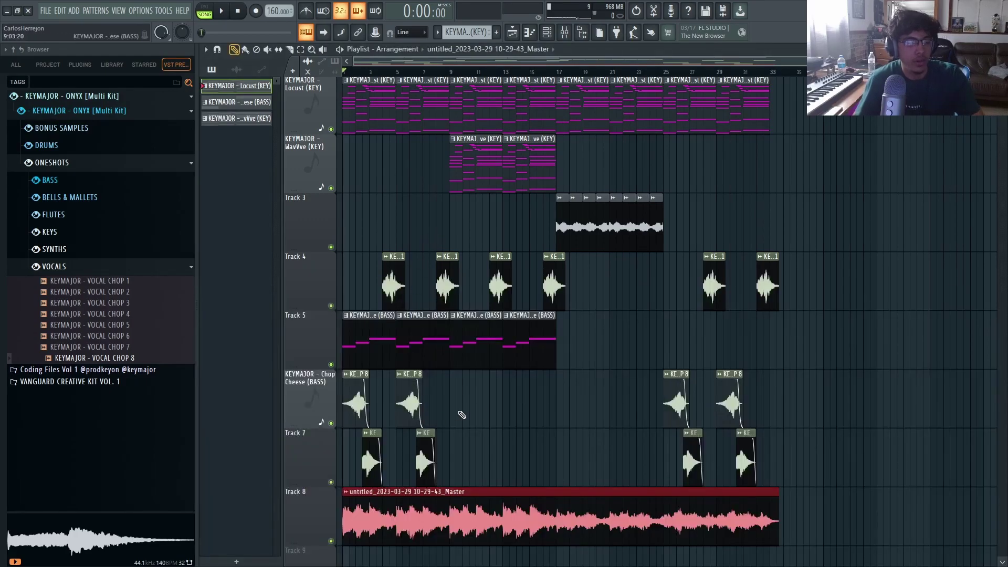
pyautogui.scroll(-3, 511, 400)
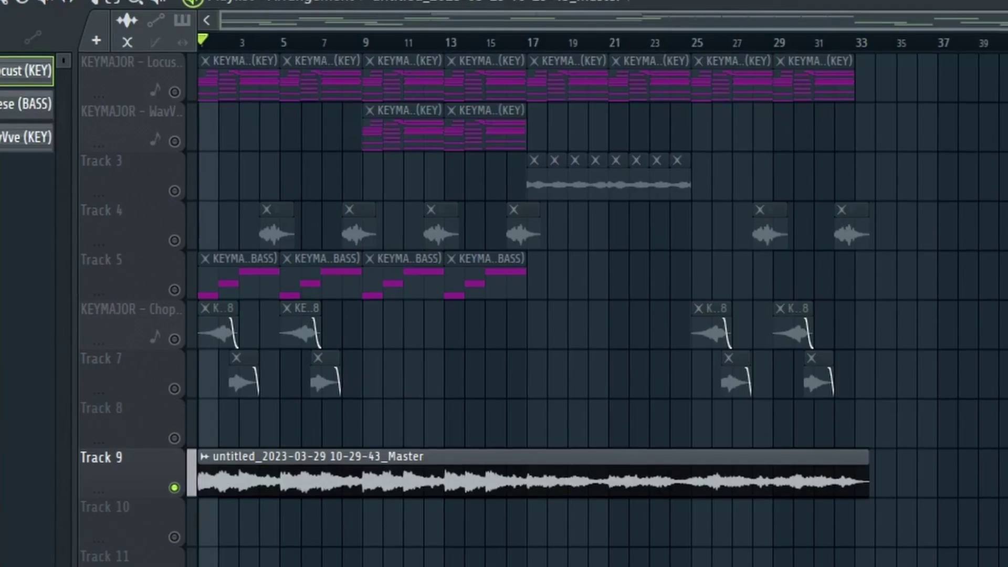
pyautogui.press('space')
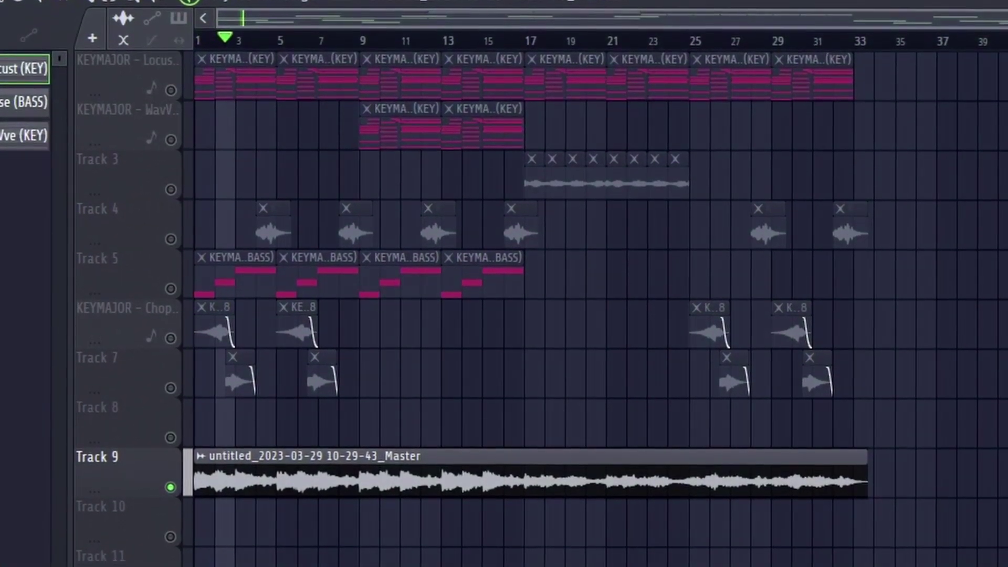